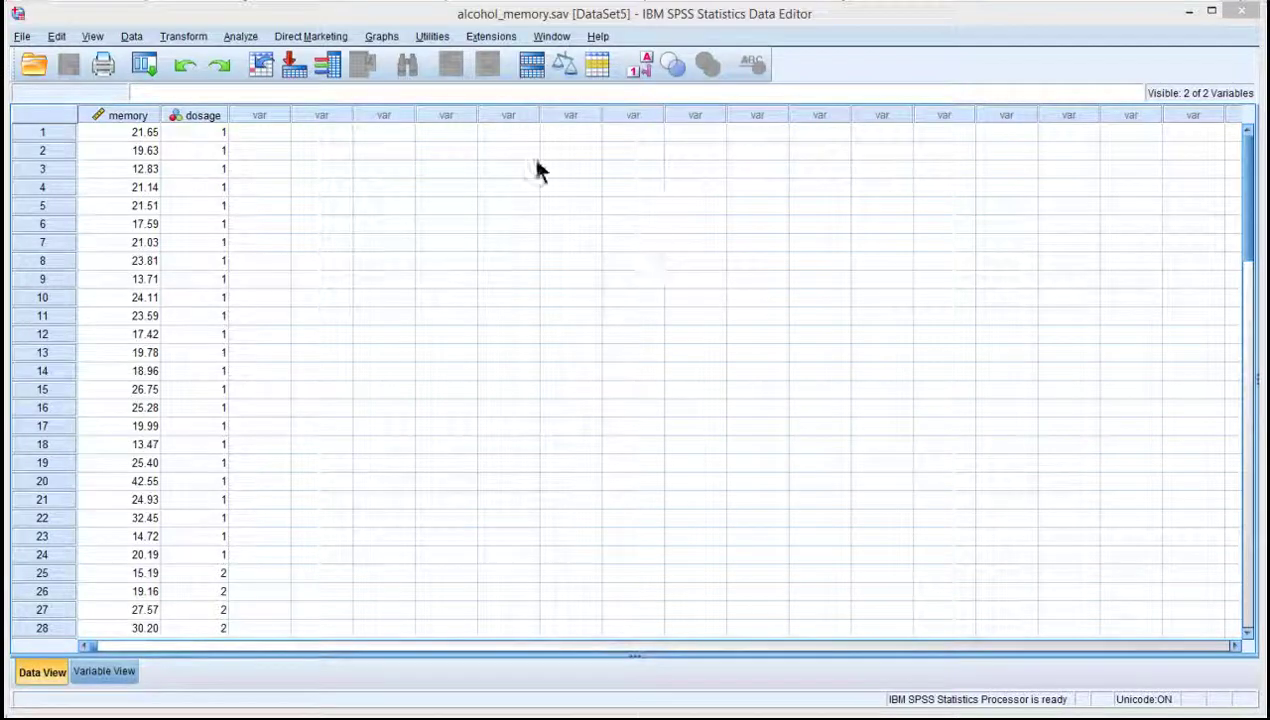
Inspect the memory and dosage columns and the value labels defined for dosage.
{"action": "left_click", "coordinate": [260, 133]}
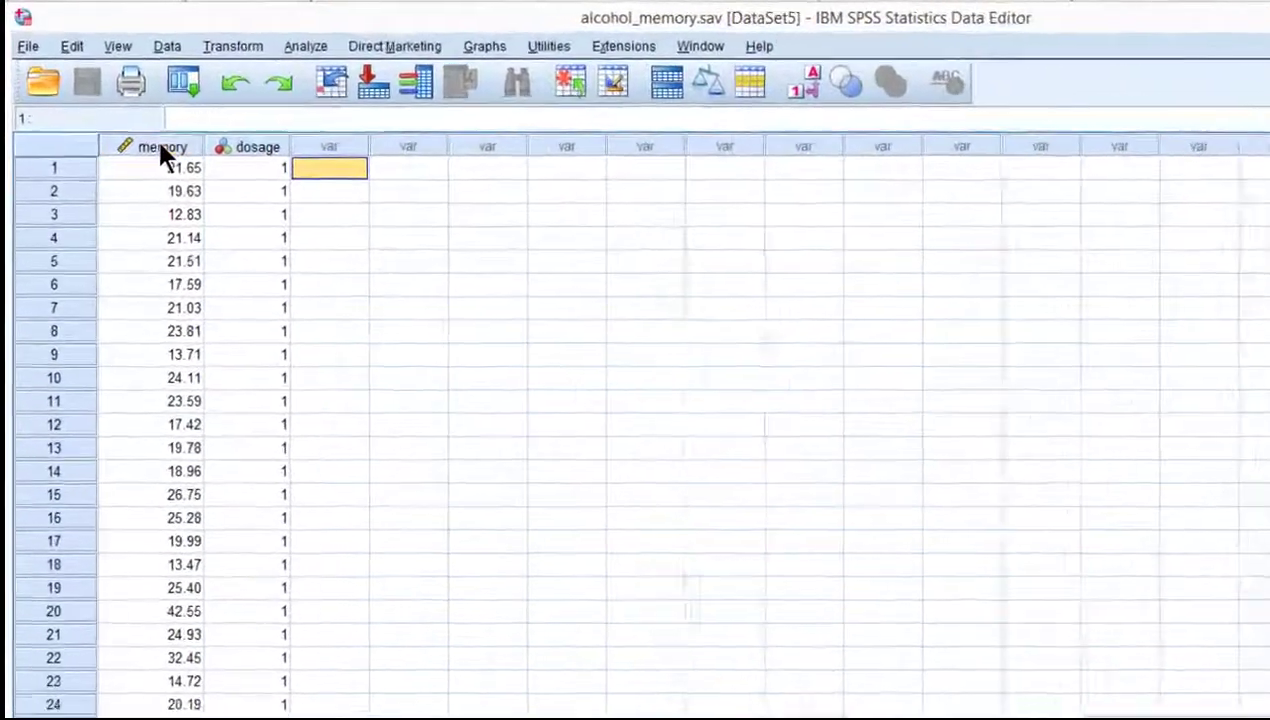
{"action": "left_click", "coordinate": [127, 115]}
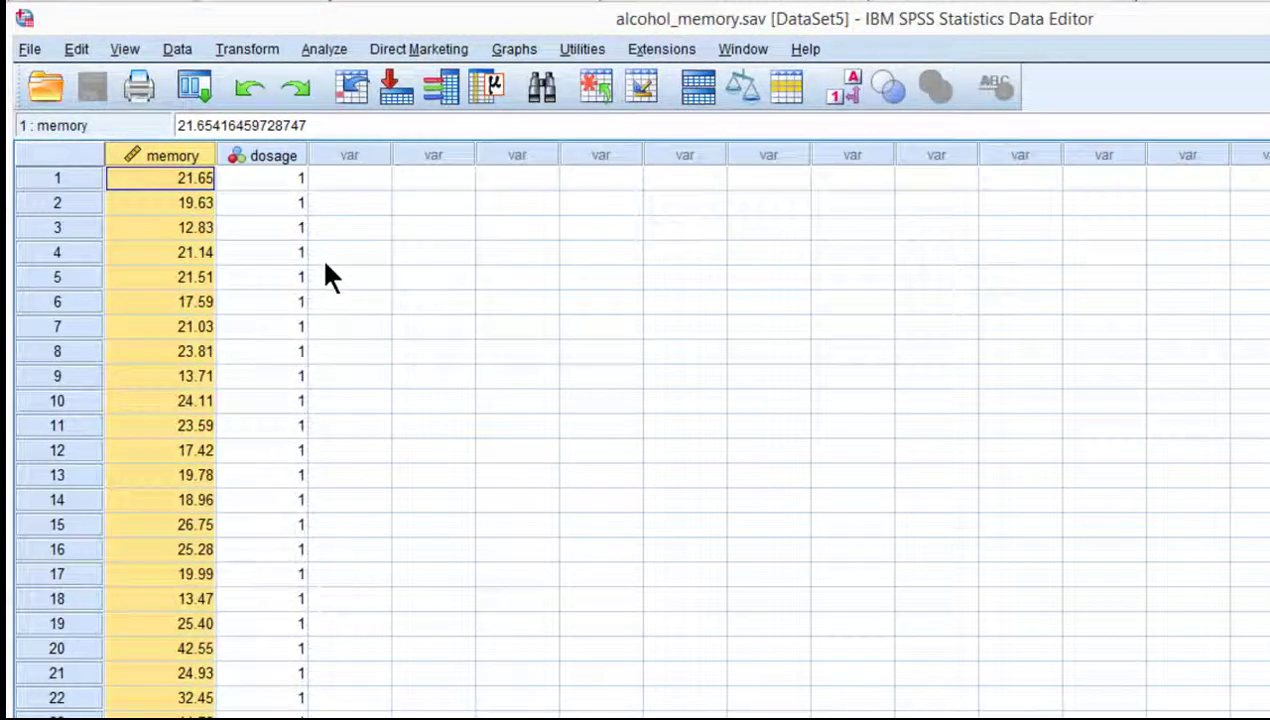
{"action": "left_click", "coordinate": [279, 160]}
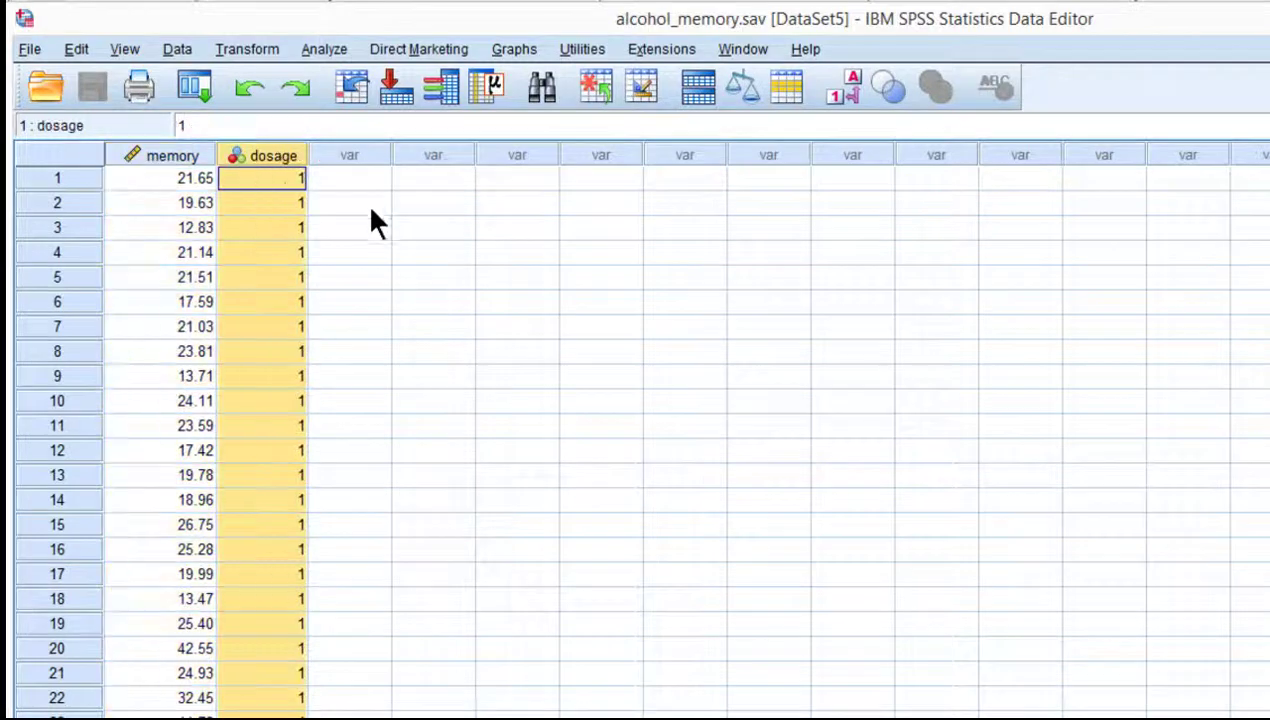
{"action": "left_click", "coordinate": [296, 181]}
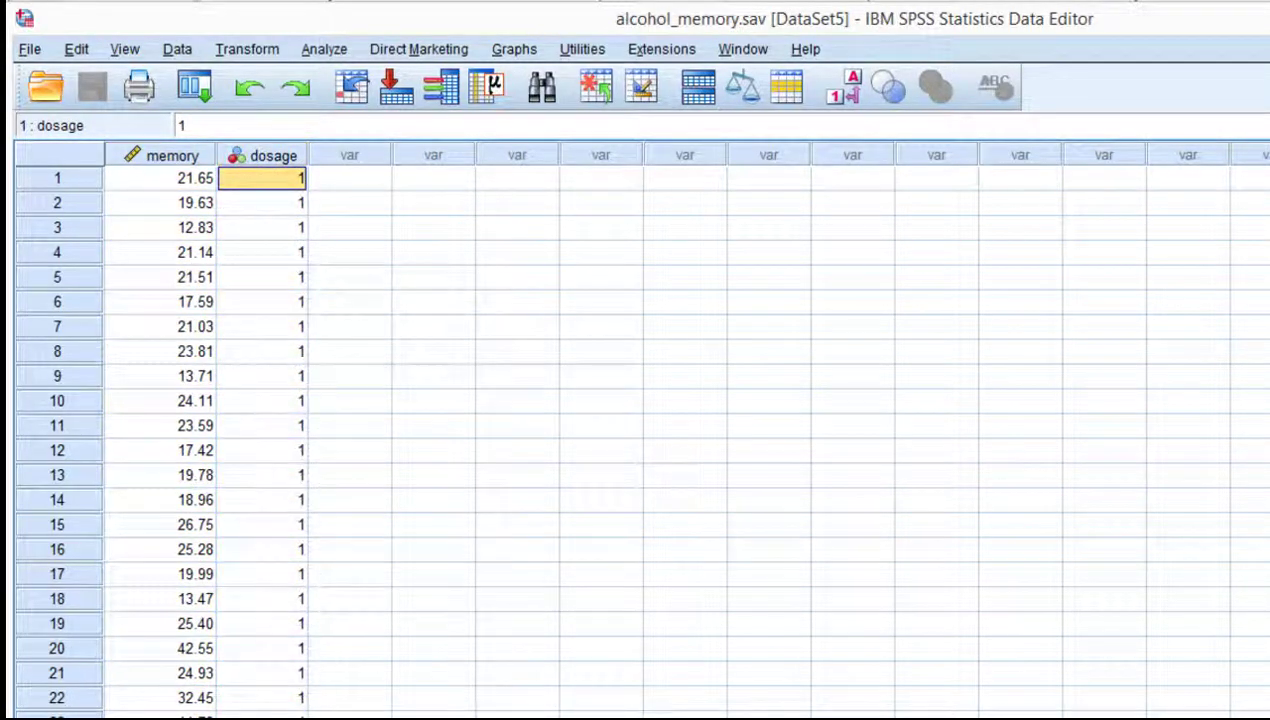
{"action": "left_click", "coordinate": [185, 712]}
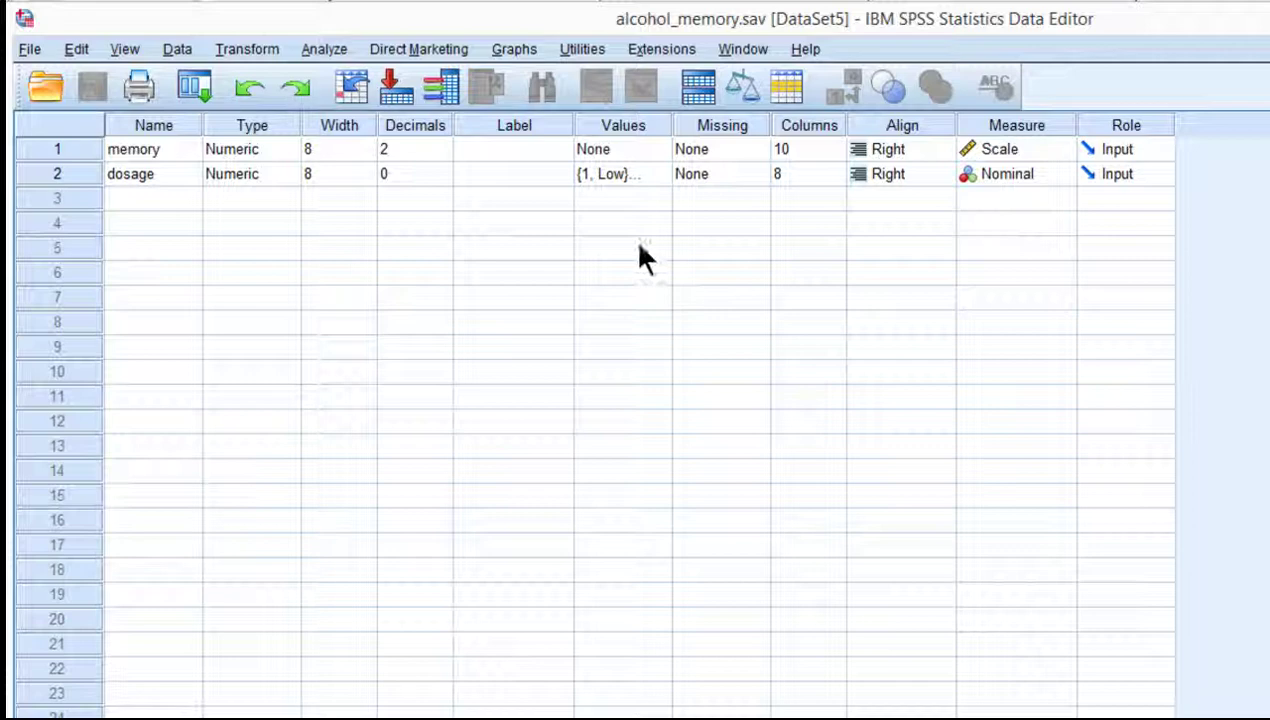
{"action": "left_click", "coordinate": [655, 180]}
{"action": "left_click", "coordinate": [657, 175]}
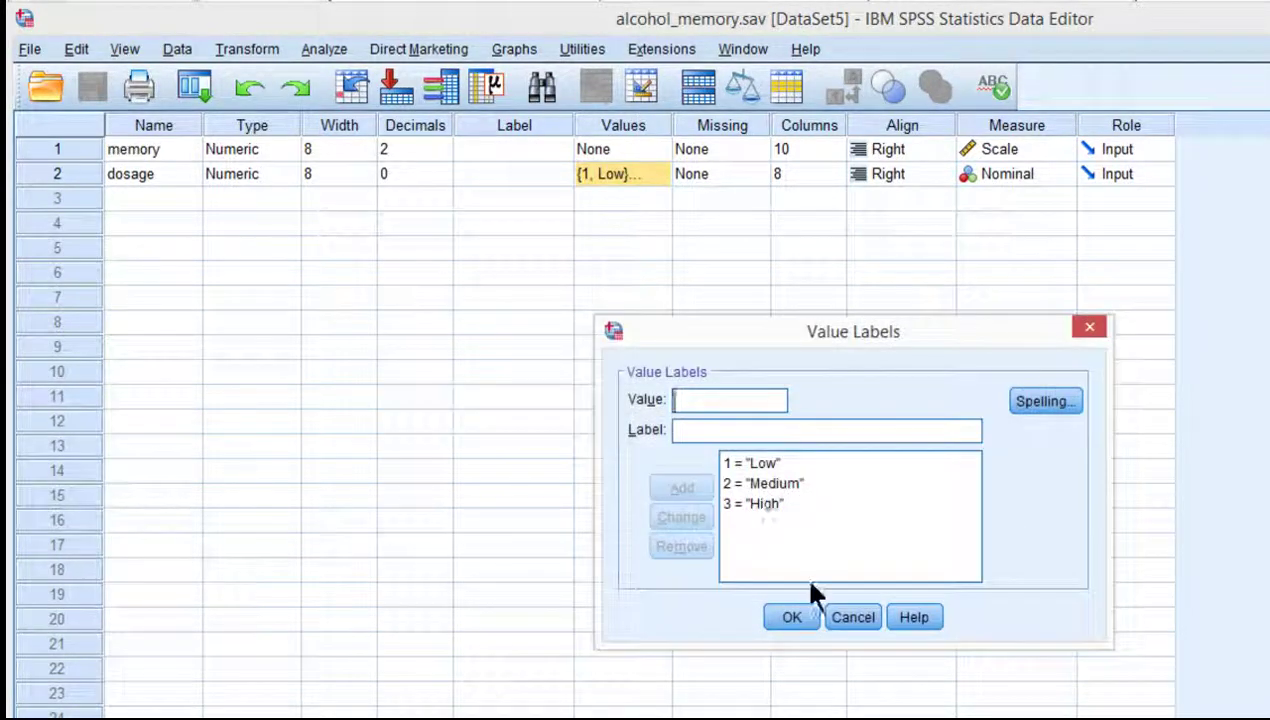
{"action": "left_click", "coordinate": [1089, 329]}
{"action": "left_click", "coordinate": [60, 712]}
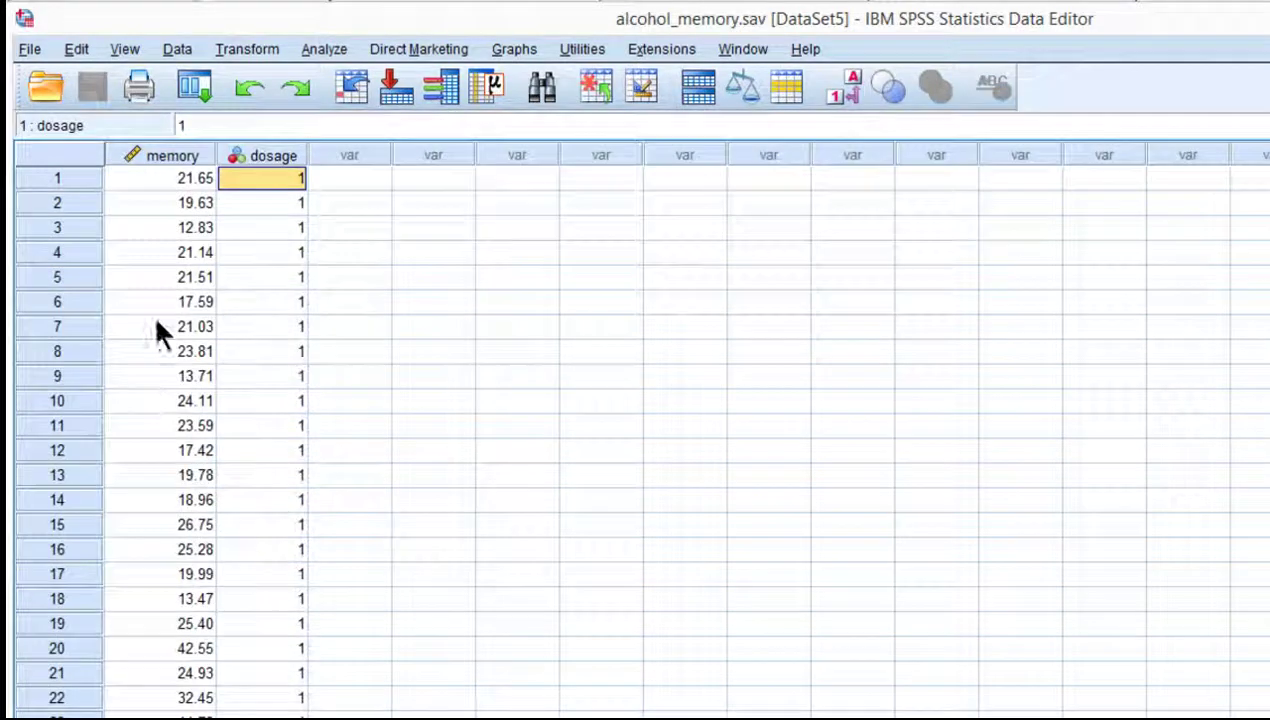
{"action": "left_click", "coordinate": [180, 160]}
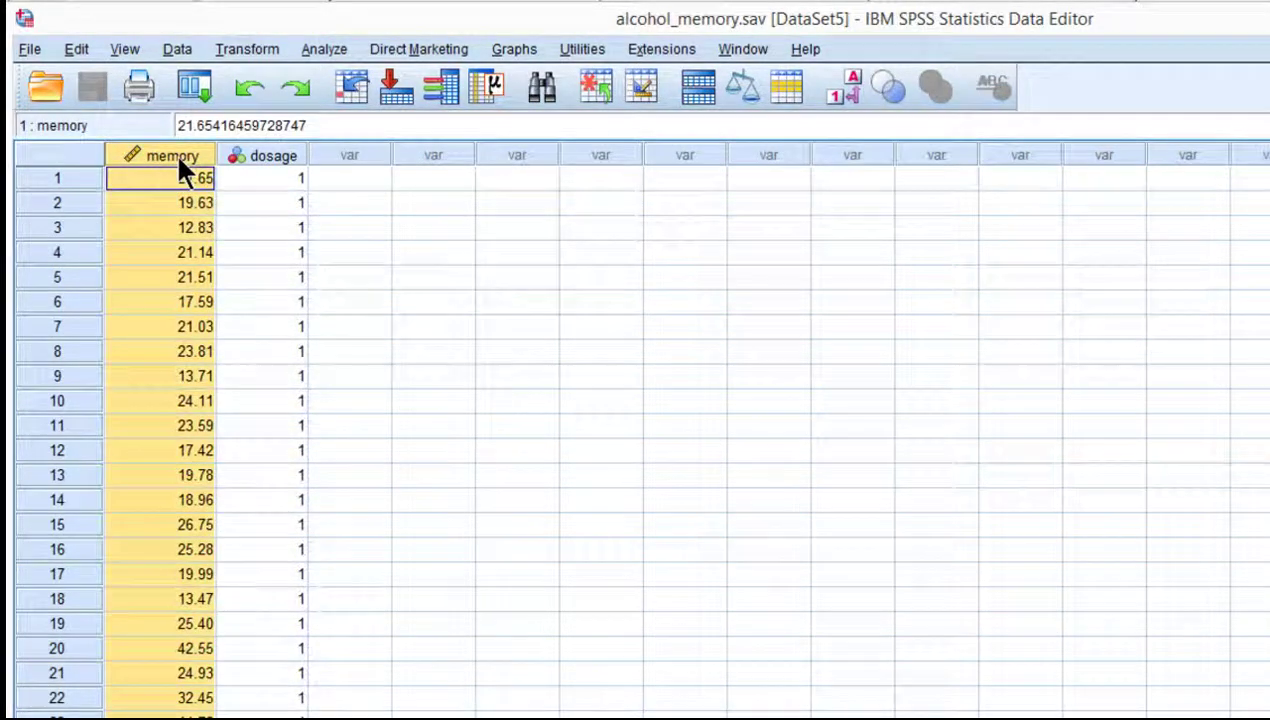
{"action": "left_click", "coordinate": [290, 158]}
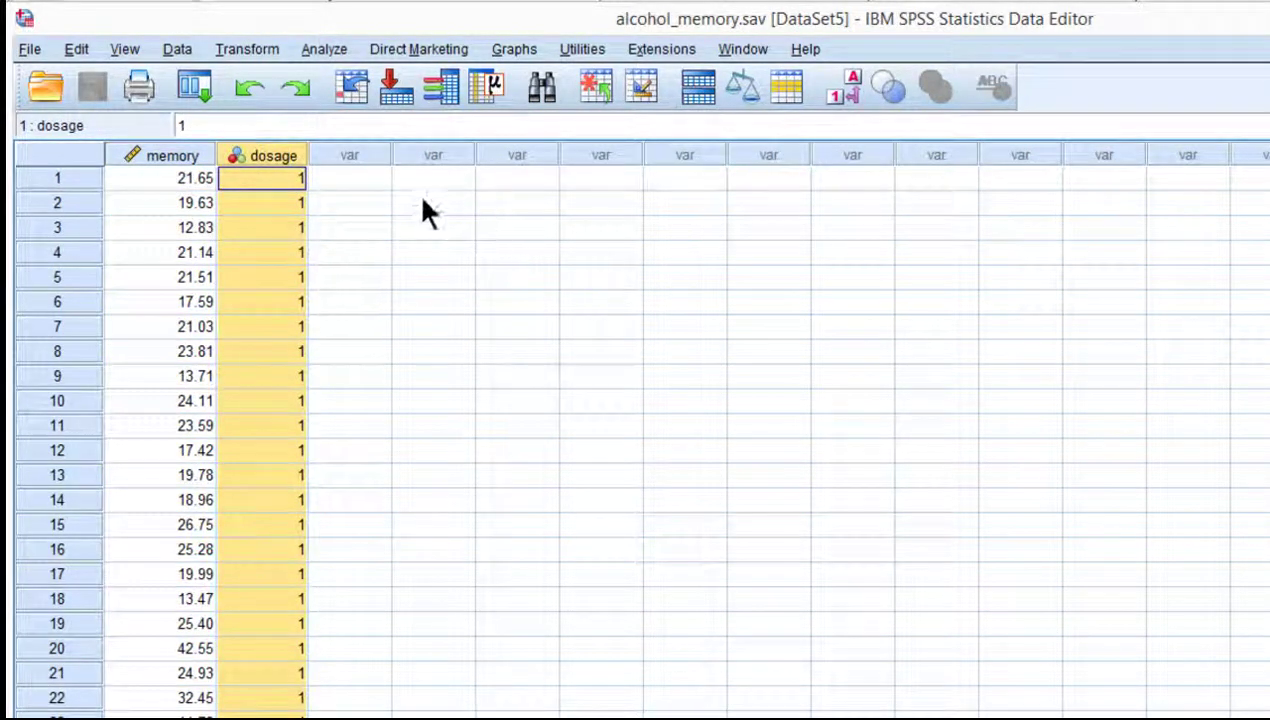
{"action": "left_click", "coordinate": [352, 180]}
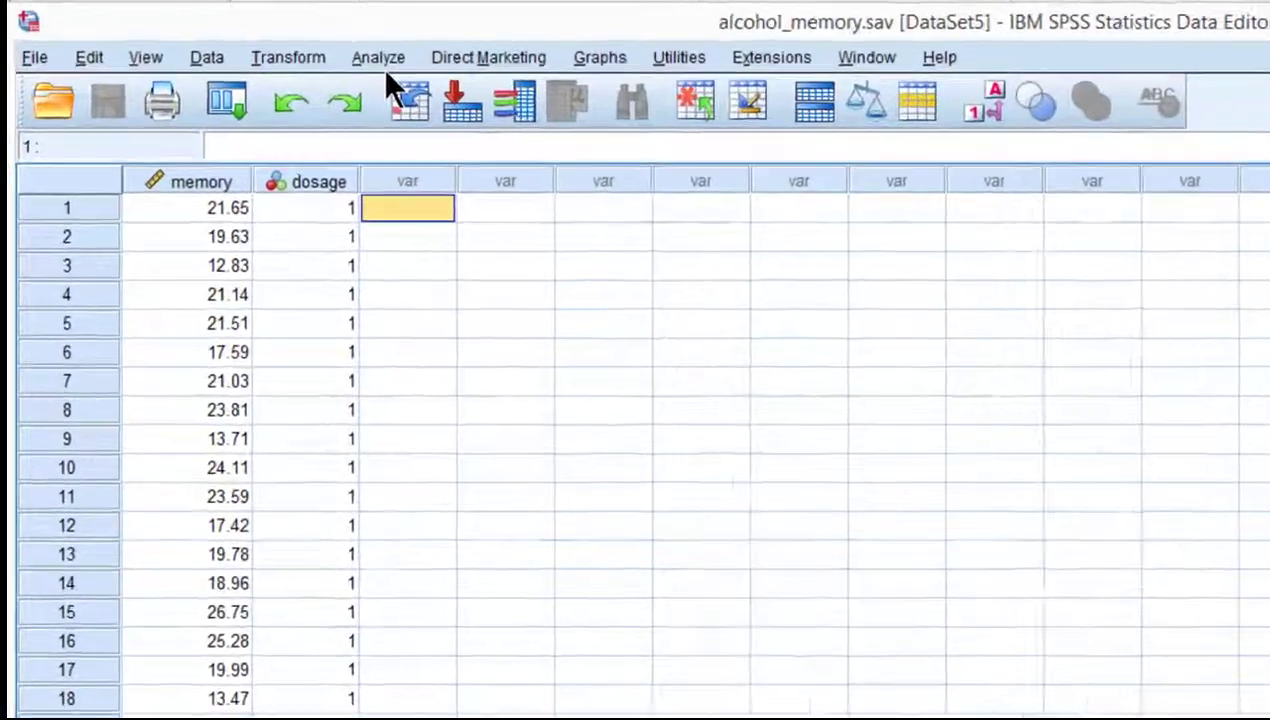
Start a One-Way ANOVA with memory as the dependent variable and dosage as the factor.
{"action": "left_click", "coordinate": [326, 52]}
{"action": "mouse_move", "coordinate": [516, 227]}
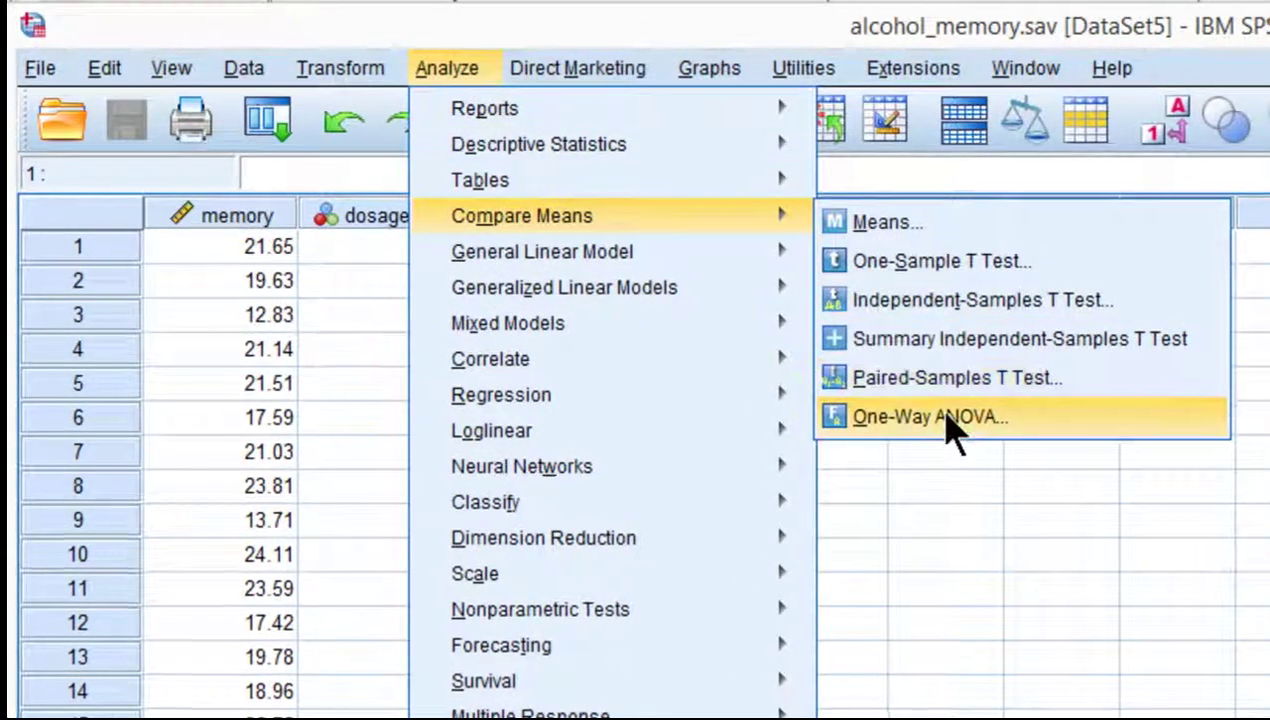
{"action": "left_click", "coordinate": [945, 417]}
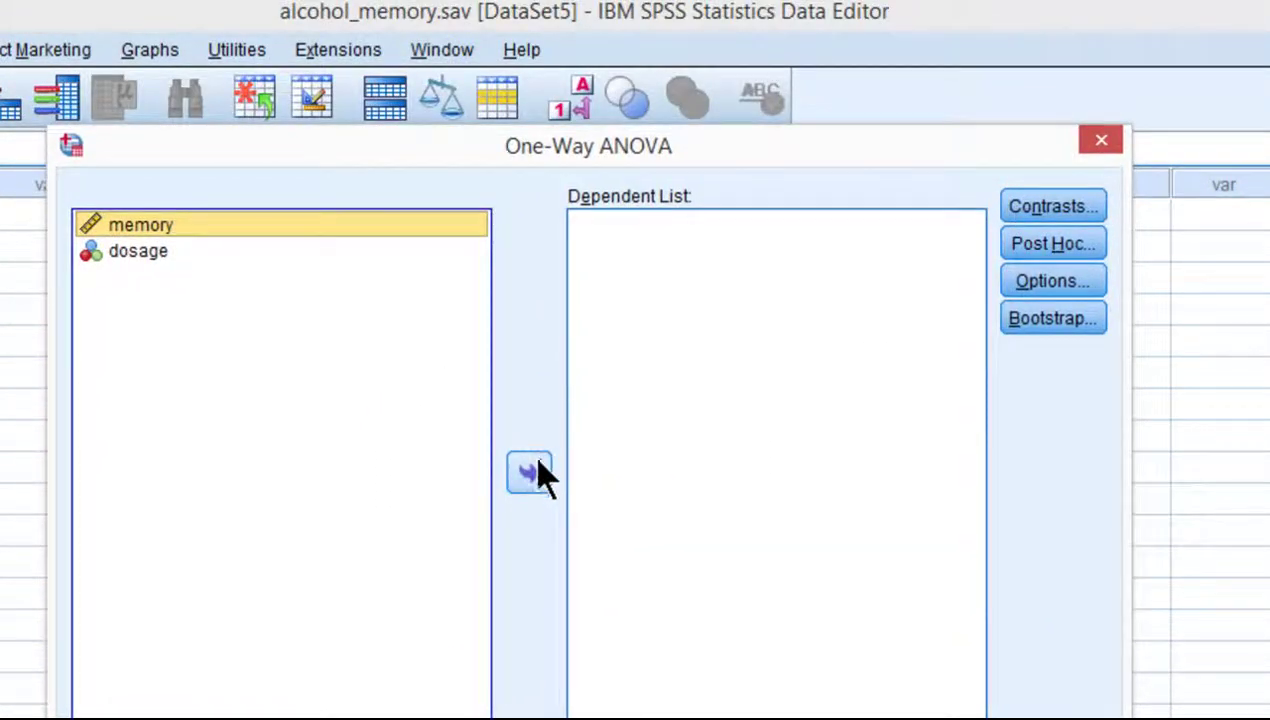
{"action": "left_click", "coordinate": [535, 473]}
{"action": "left_click", "coordinate": [186, 146]}
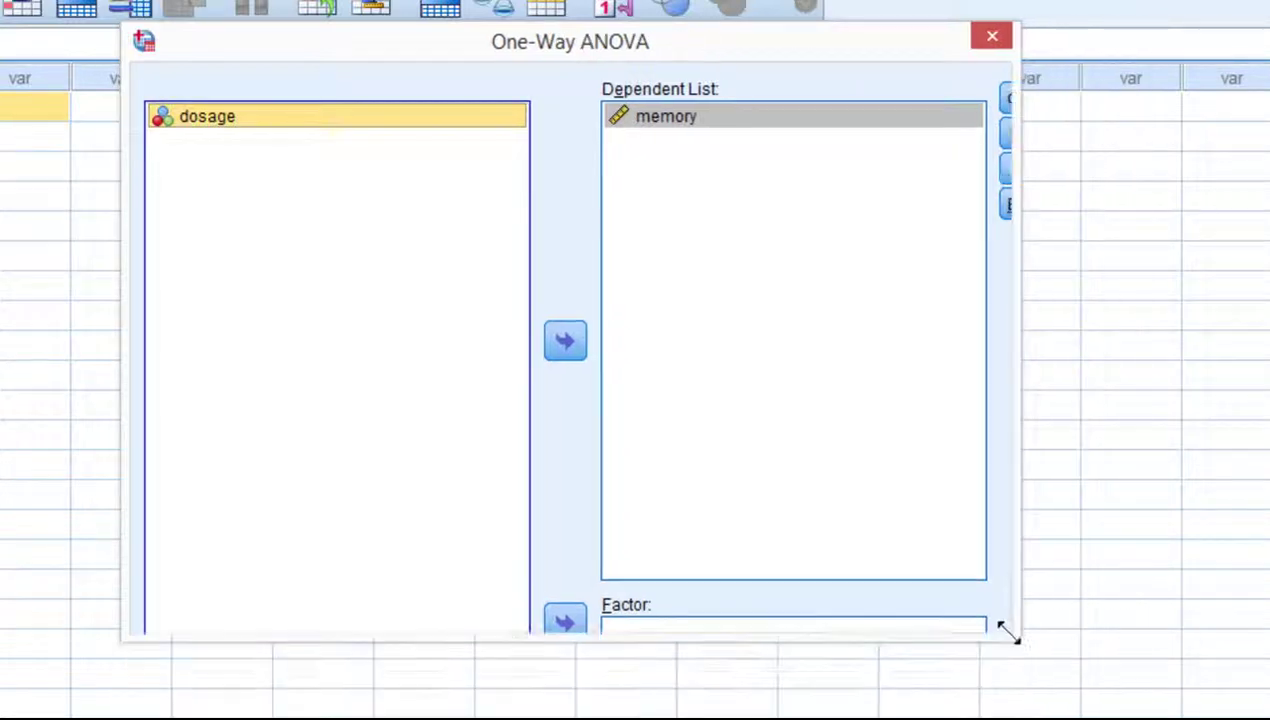
{"action": "left_click", "coordinate": [662, 630]}
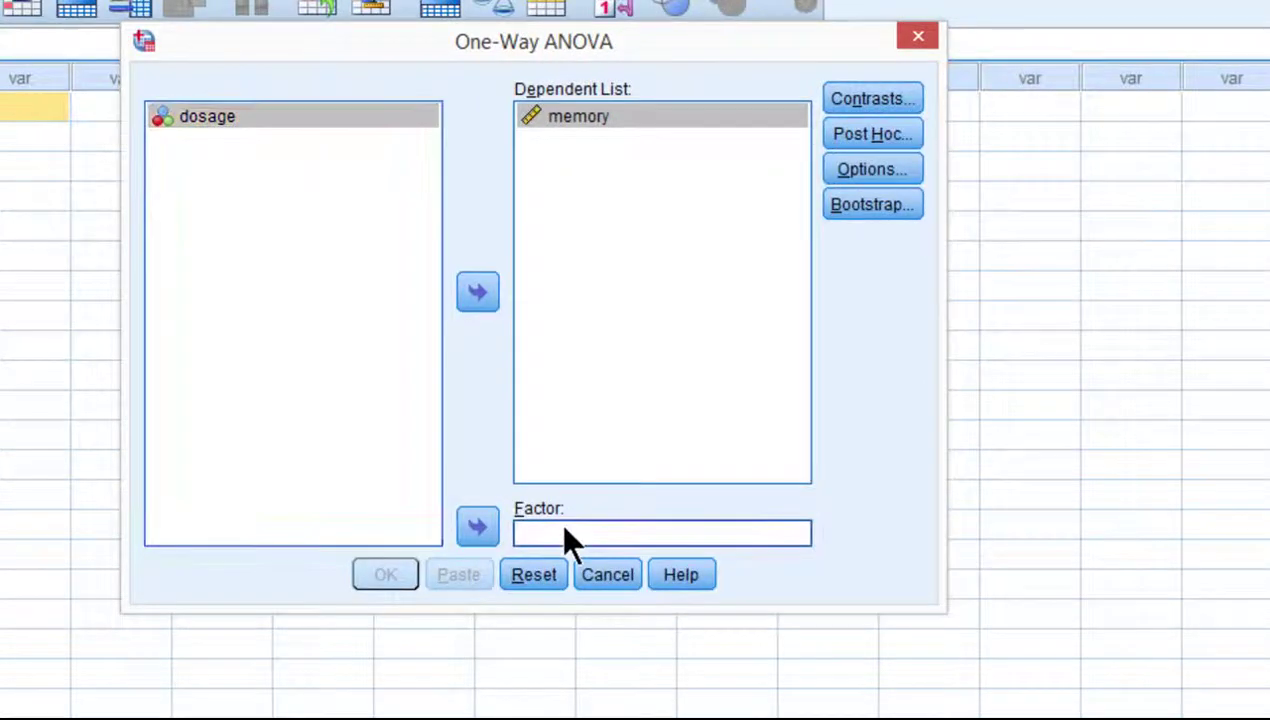
{"action": "left_click", "coordinate": [565, 620]}
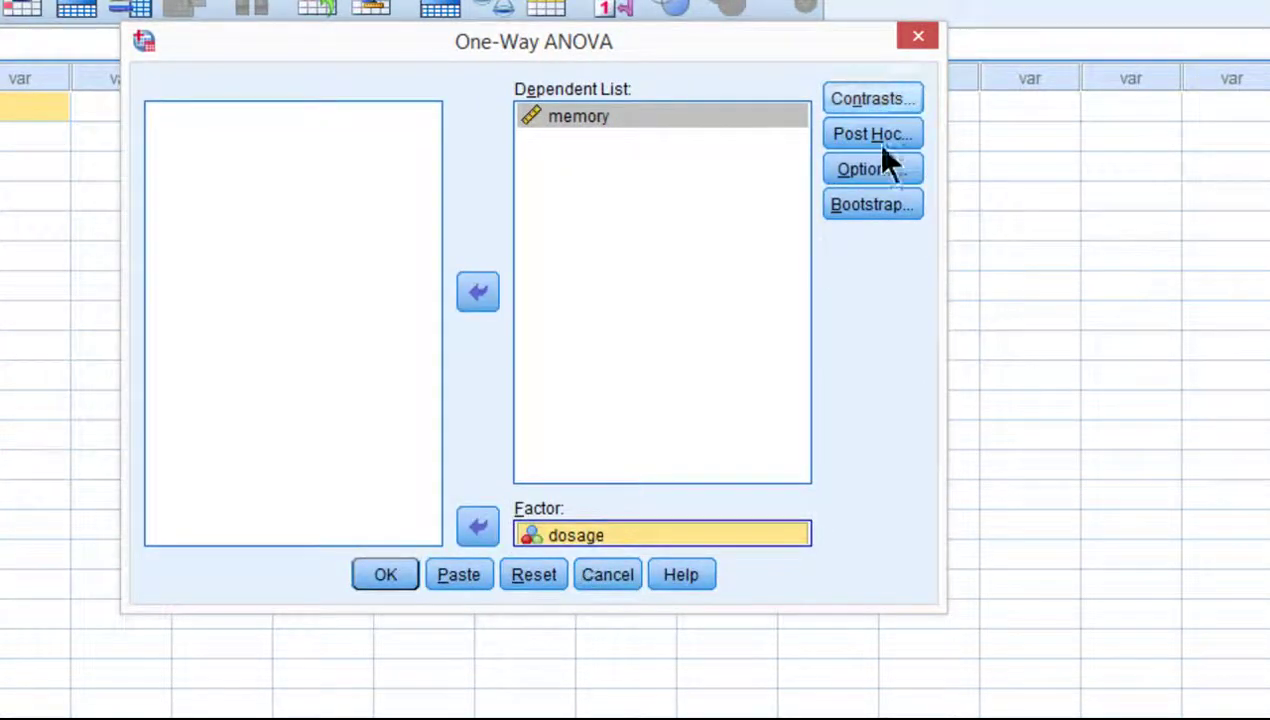
Request descriptives, a homogeneity of variance test and a means plot, then run the ANOVA.
{"action": "left_click", "coordinate": [870, 170]}
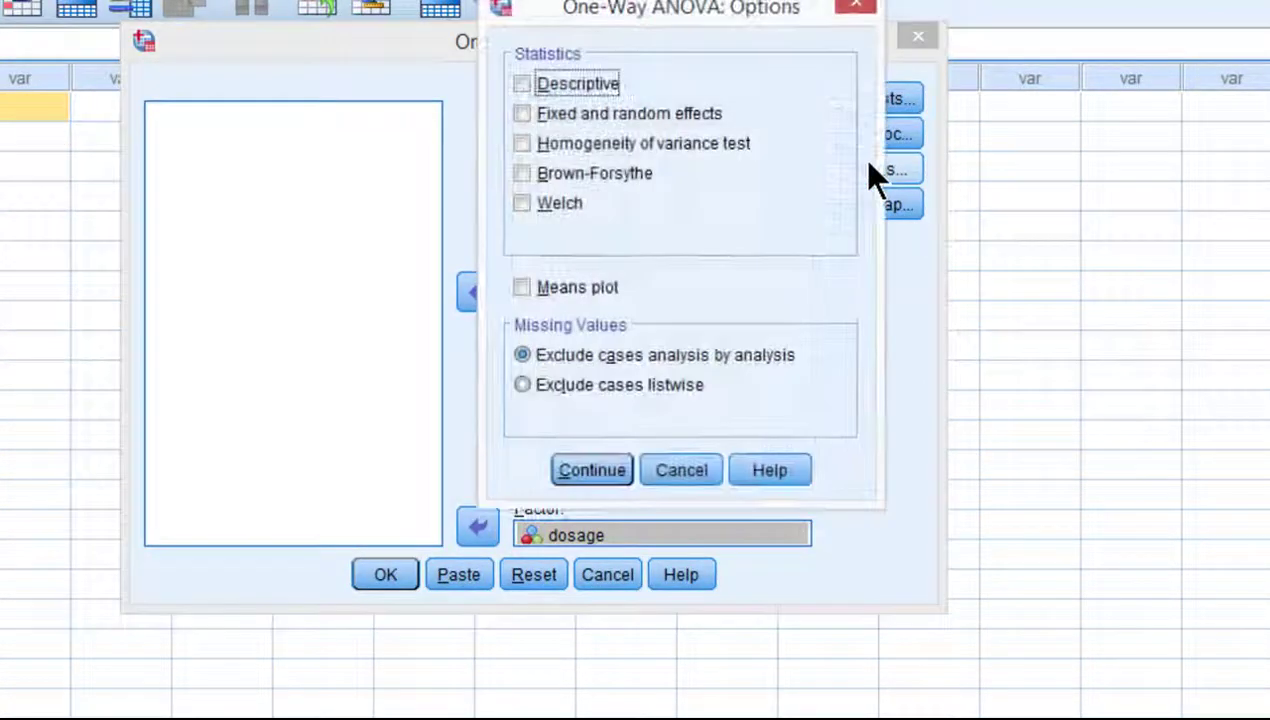
{"action": "left_click", "coordinate": [584, 84]}
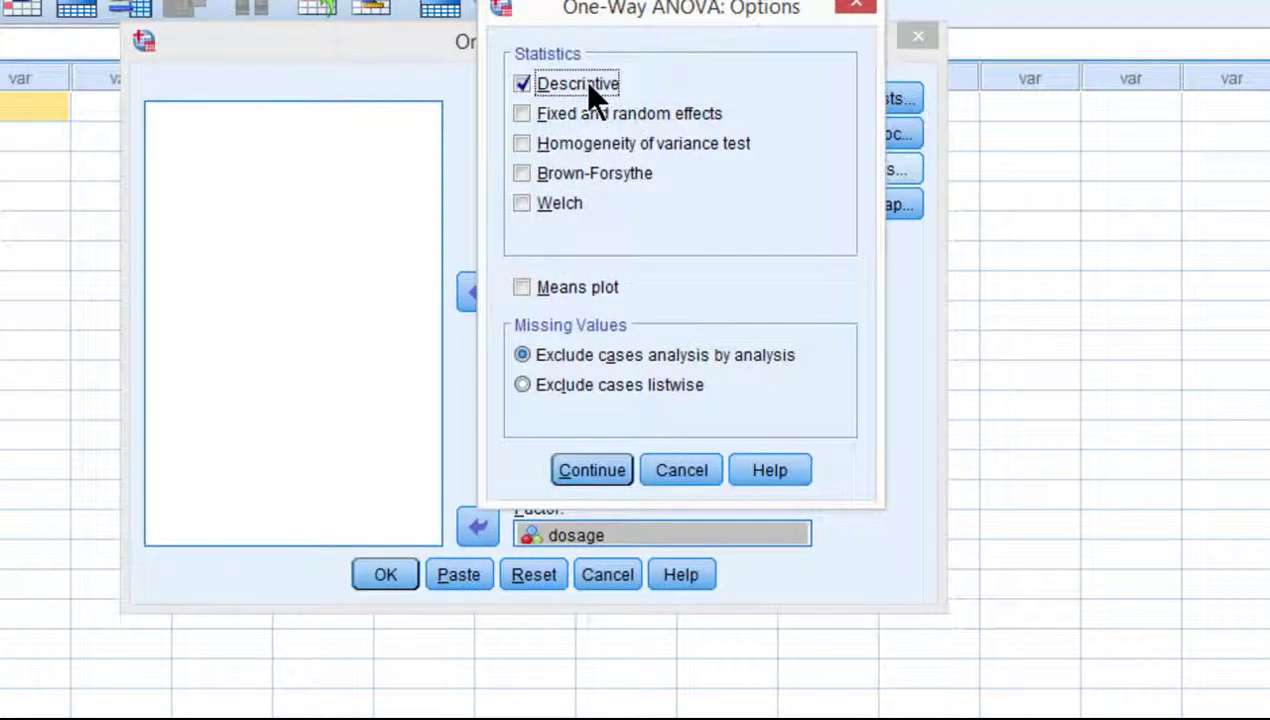
{"action": "left_click", "coordinate": [589, 144]}
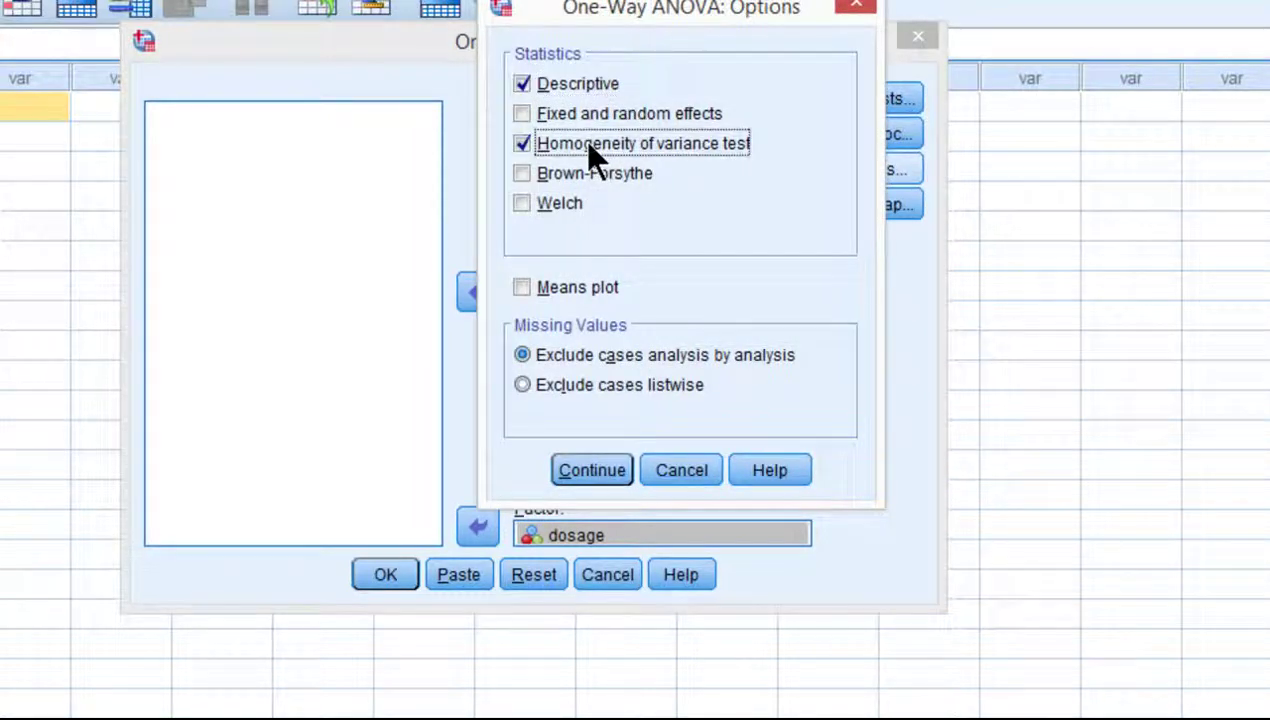
{"action": "left_click", "coordinate": [558, 287]}
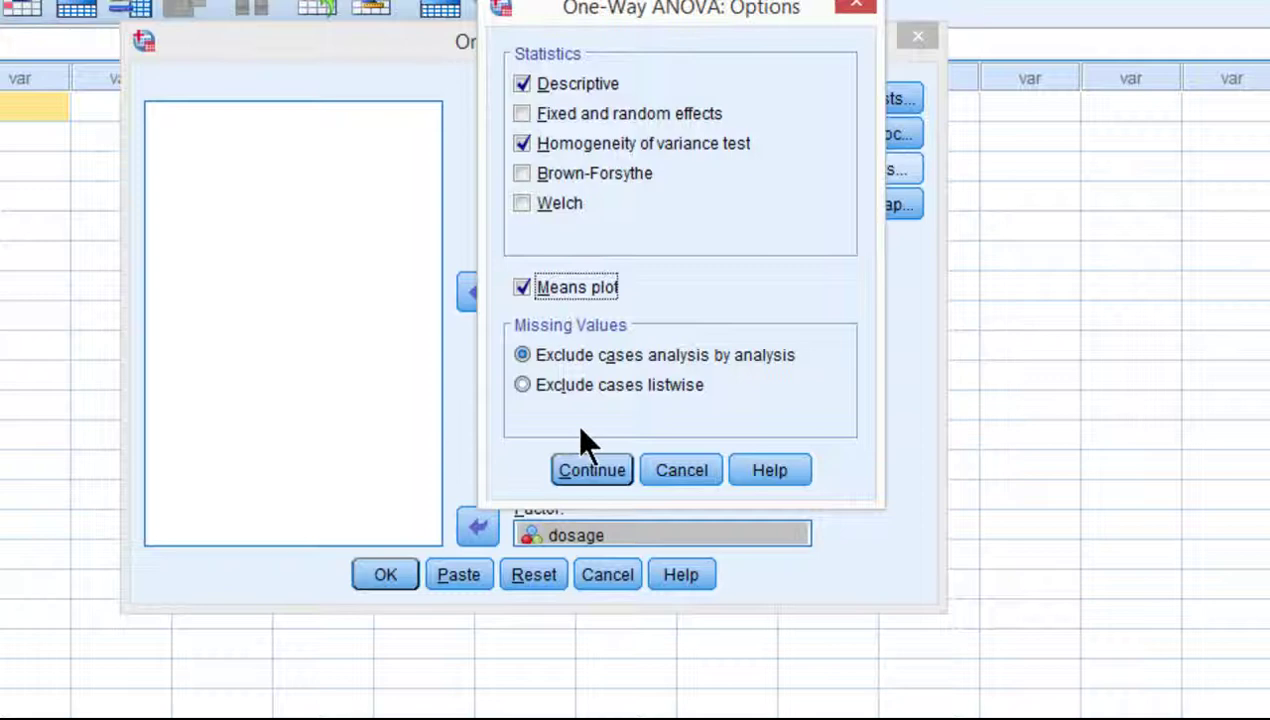
{"action": "left_click", "coordinate": [596, 468]}
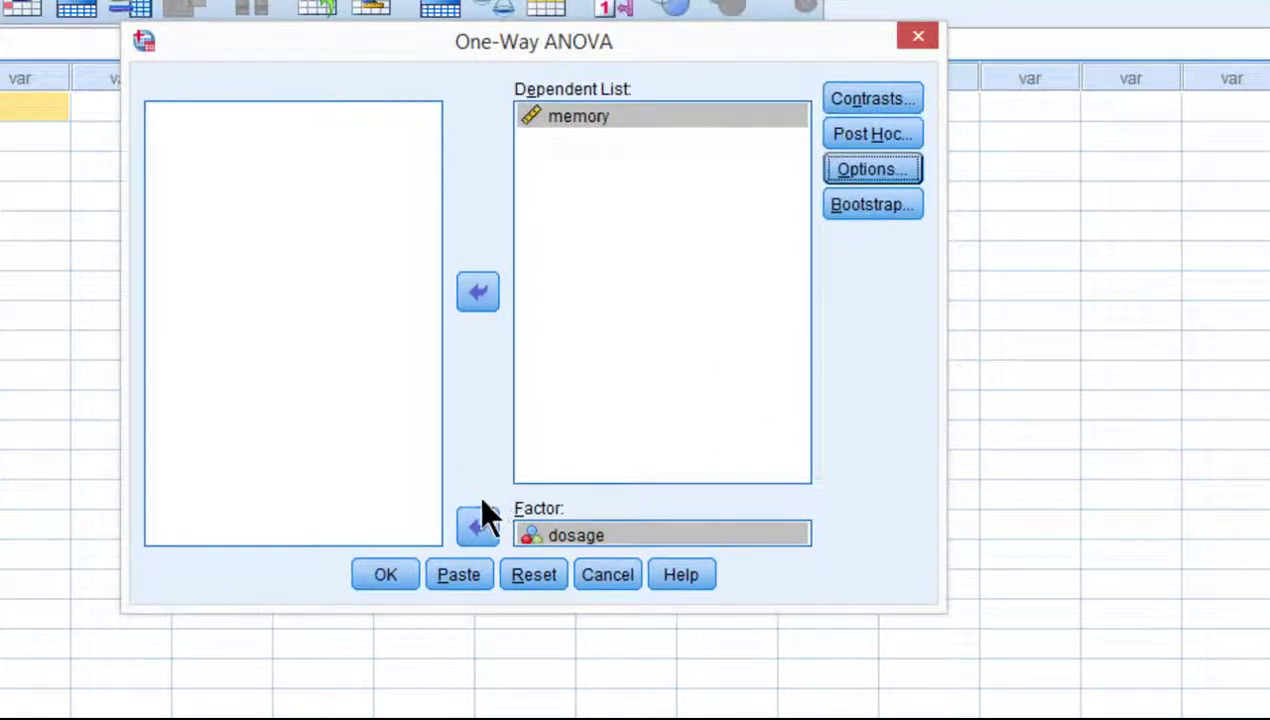
{"action": "left_click", "coordinate": [399, 579]}
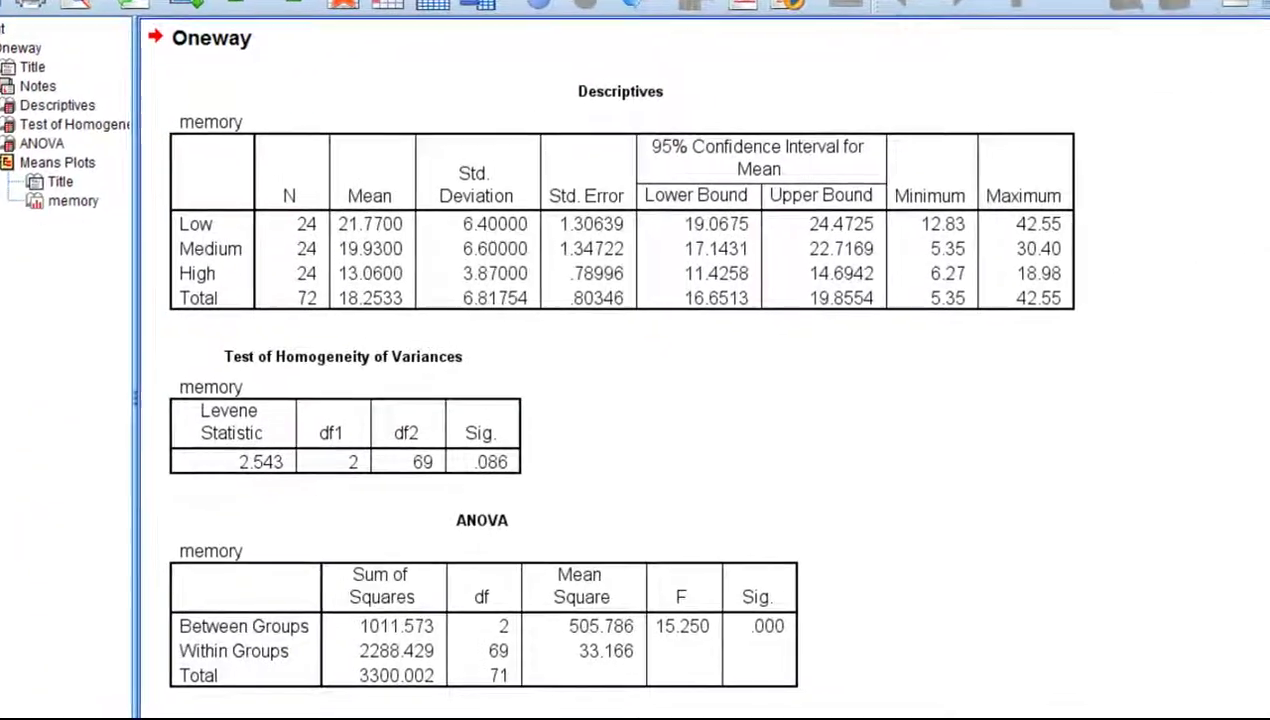
Review the Descriptives table (means 21.77, 19.93, 13.06) and the Test of Homogeneity of Variances table.
{"action": "left_click", "coordinate": [640, 238]}
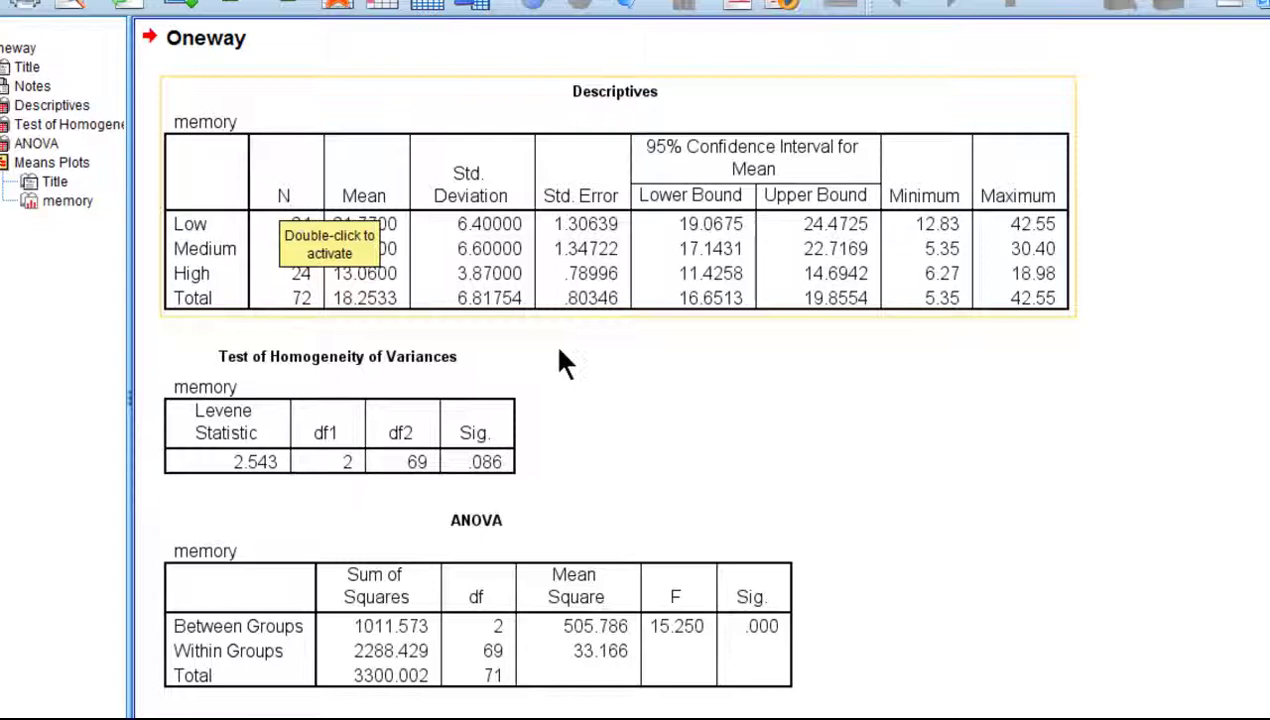
{"action": "left_click", "coordinate": [418, 356]}
{"action": "left_click", "coordinate": [327, 234]}
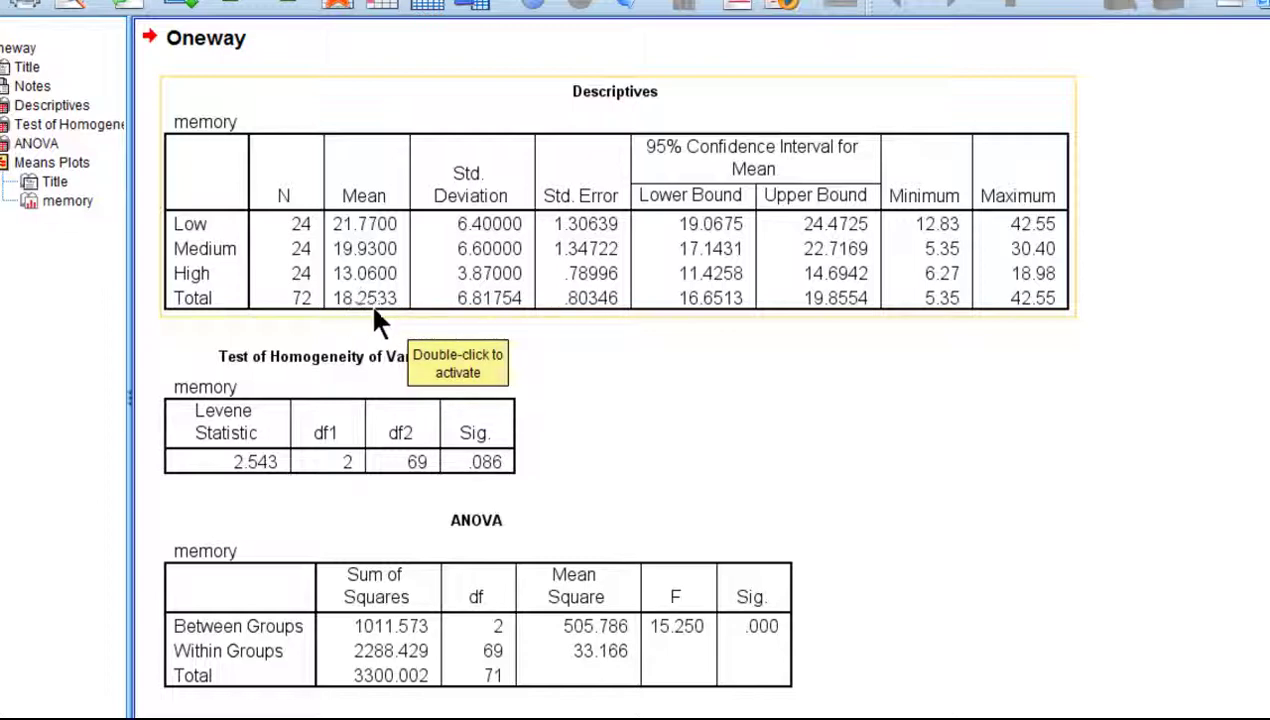
{"action": "left_click", "coordinate": [473, 312]}
{"action": "left_click", "coordinate": [478, 316]}
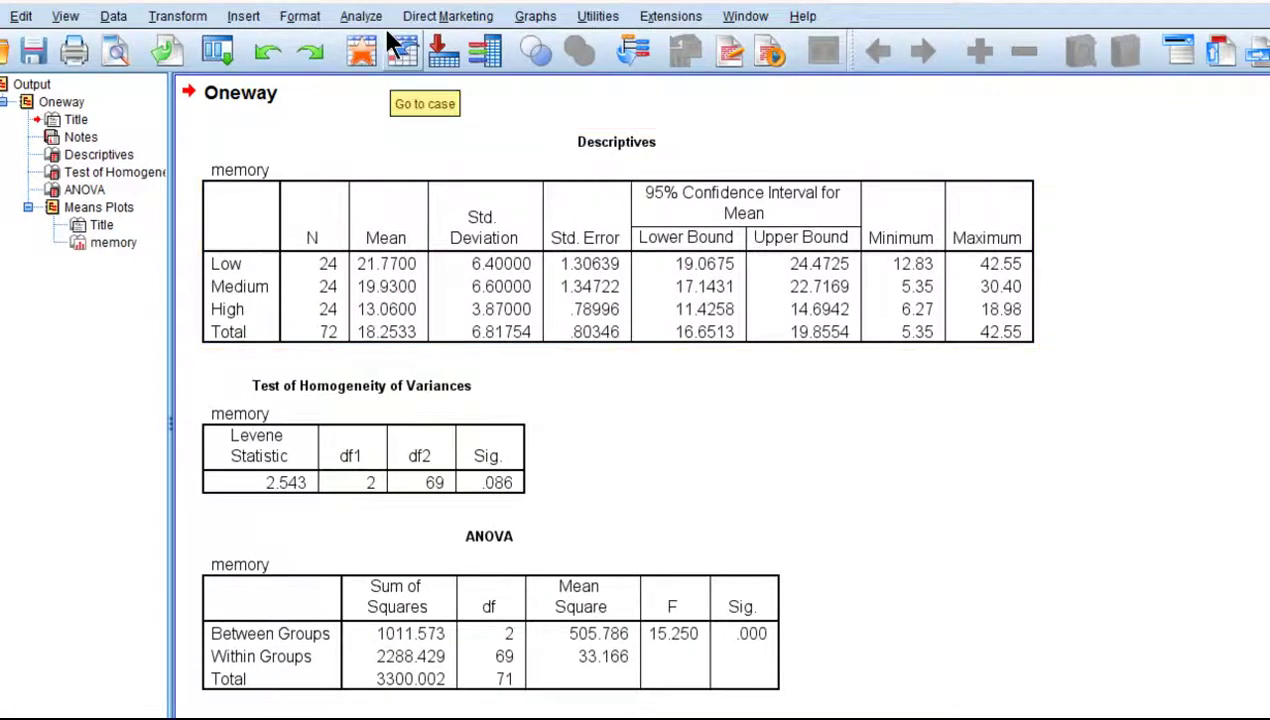
{"action": "left_click", "coordinate": [361, 16]}
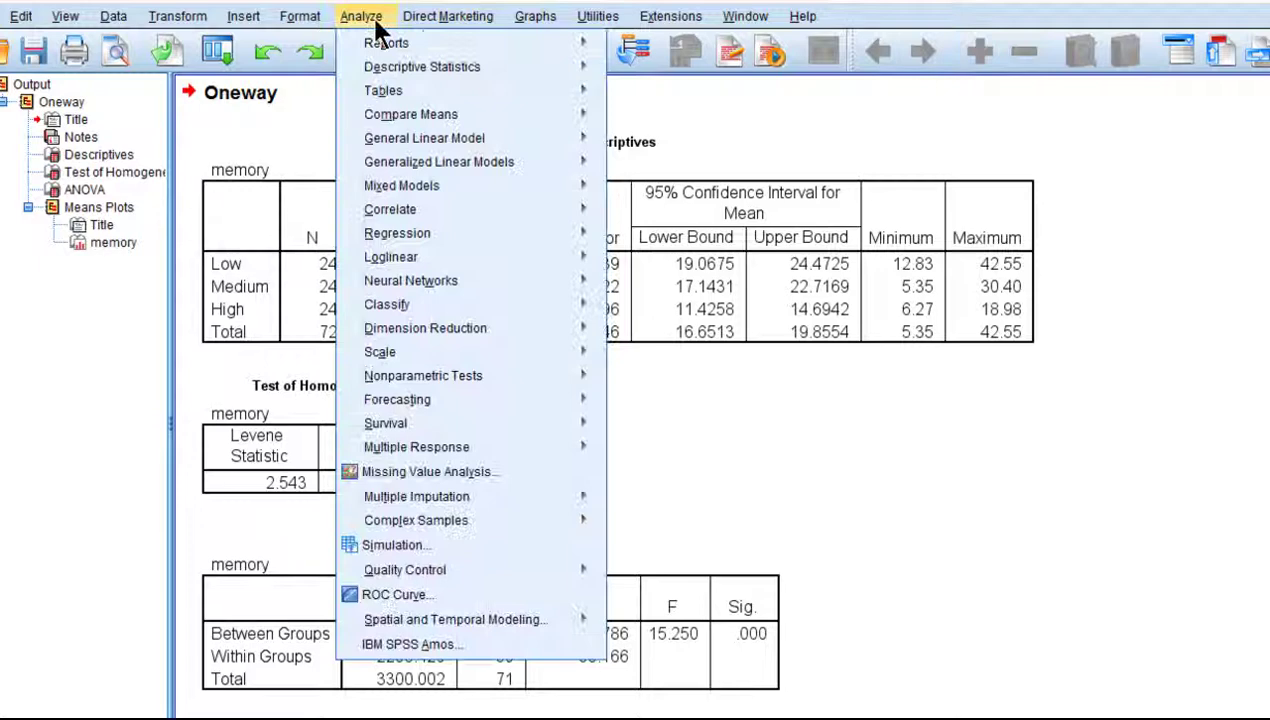
{"action": "mouse_move", "coordinate": [379, 63]}
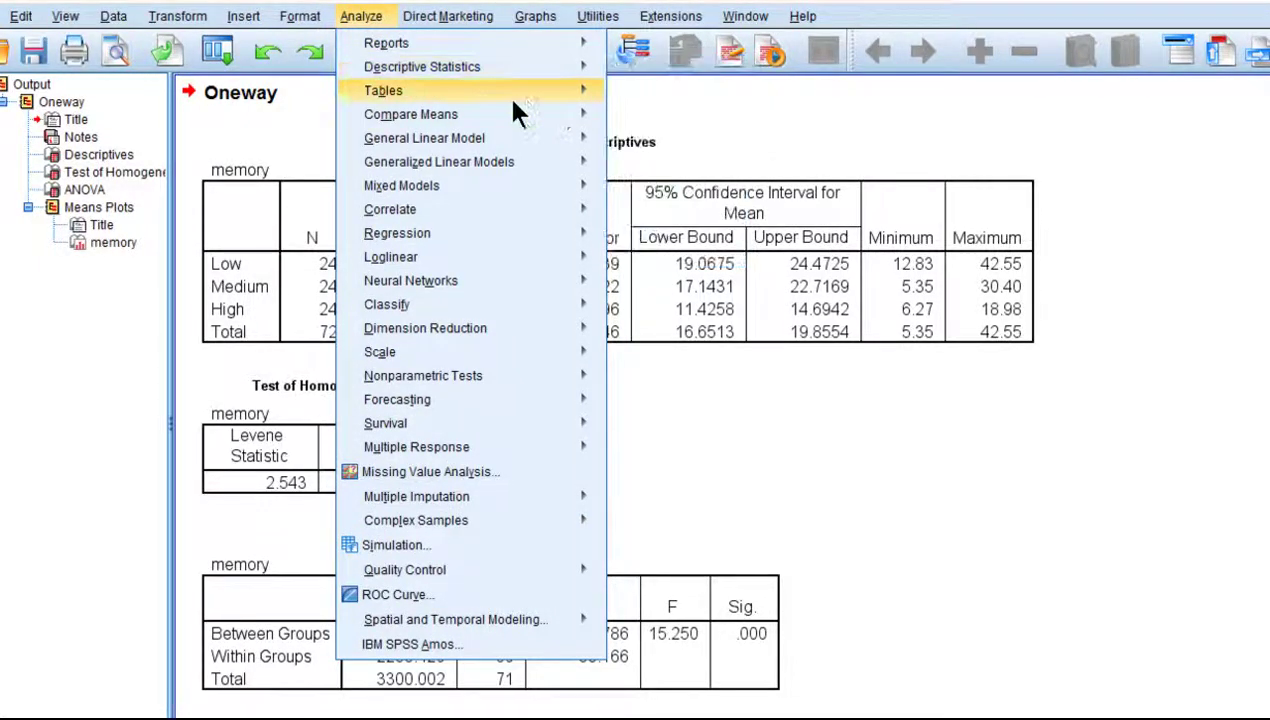
{"action": "mouse_move", "coordinate": [528, 114]}
{"action": "left_click", "coordinate": [655, 255]}
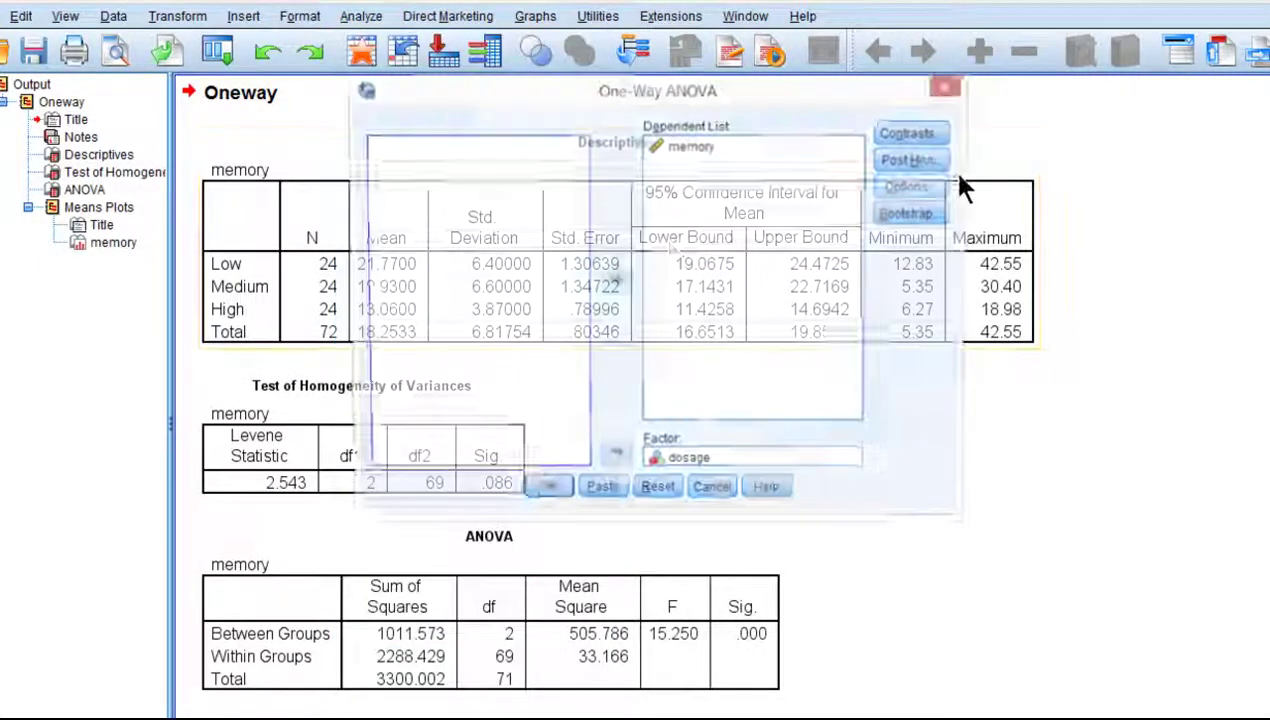
{"action": "left_click", "coordinate": [918, 188]}
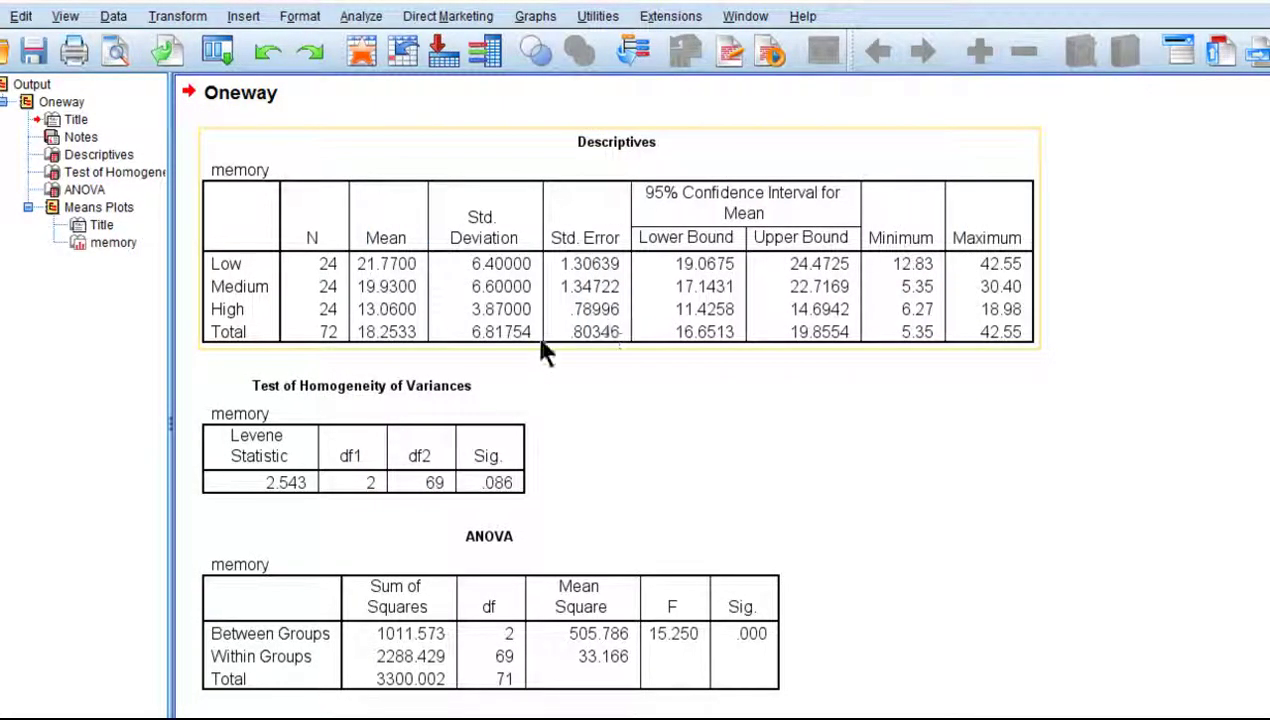
{"action": "left_click", "coordinate": [419, 404]}
{"action": "scroll", "coordinate": [900, 350], "scroll_direction": "down", "scroll_amount": 2}
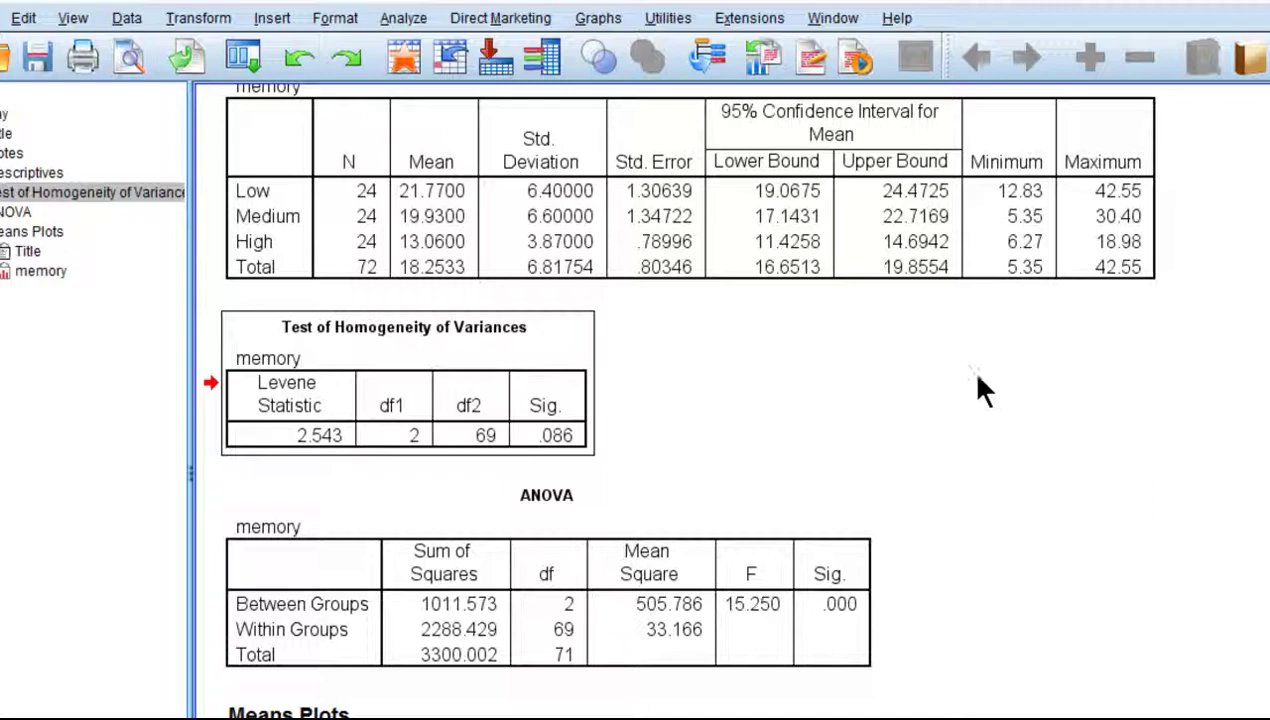
{"action": "left_click", "coordinate": [403, 18]}
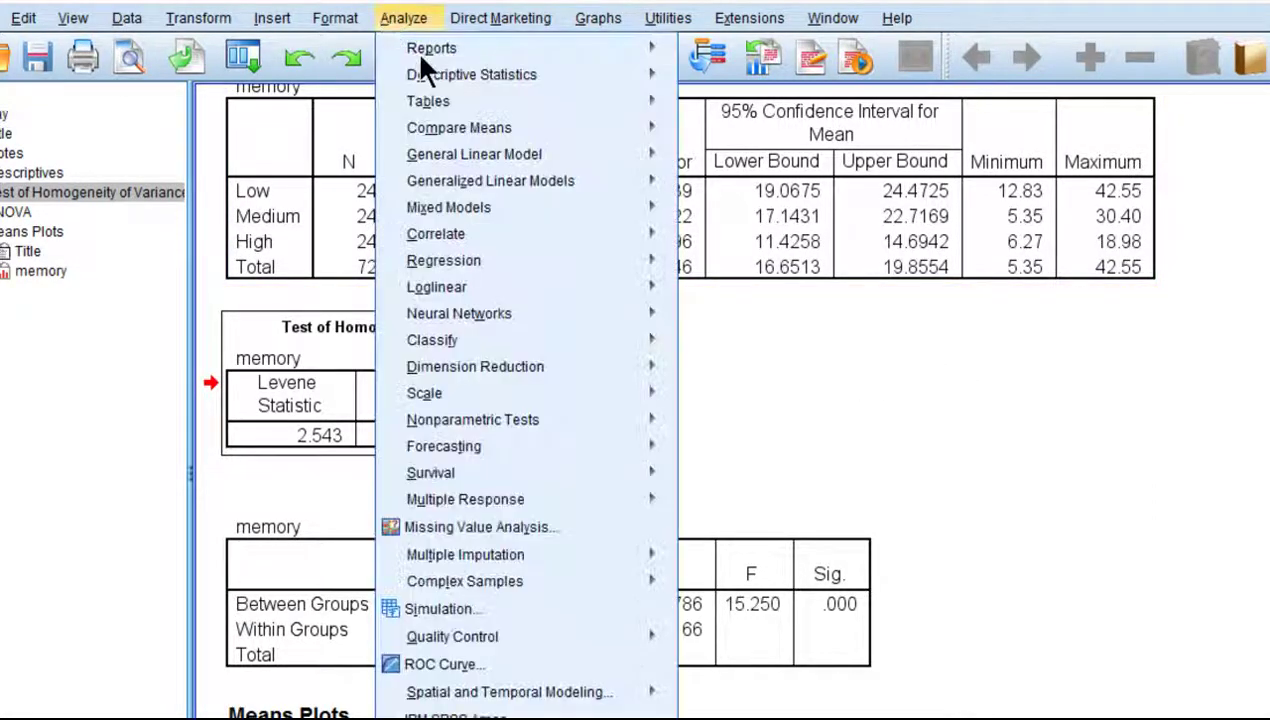
{"action": "mouse_move", "coordinate": [500, 127]}
{"action": "left_click", "coordinate": [788, 279]}
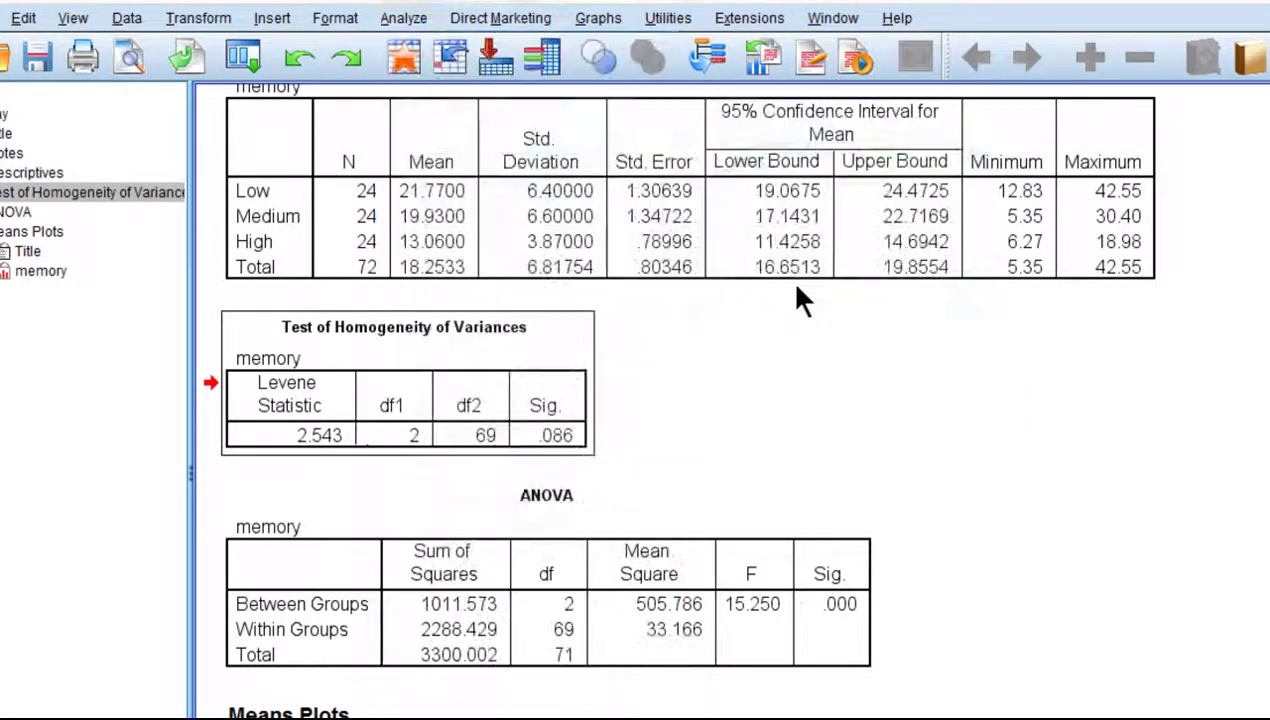
{"action": "left_click", "coordinate": [1003, 212]}
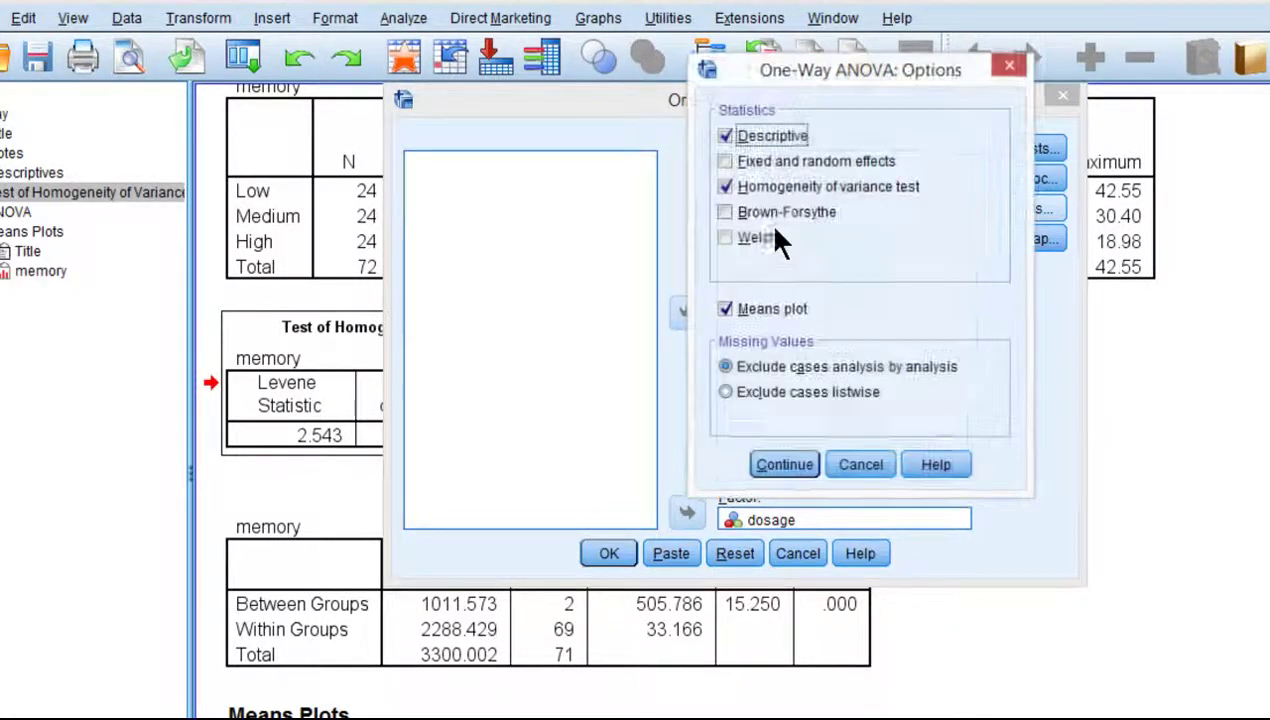
{"action": "left_click", "coordinate": [1010, 64]}
{"action": "left_click", "coordinate": [1060, 95]}
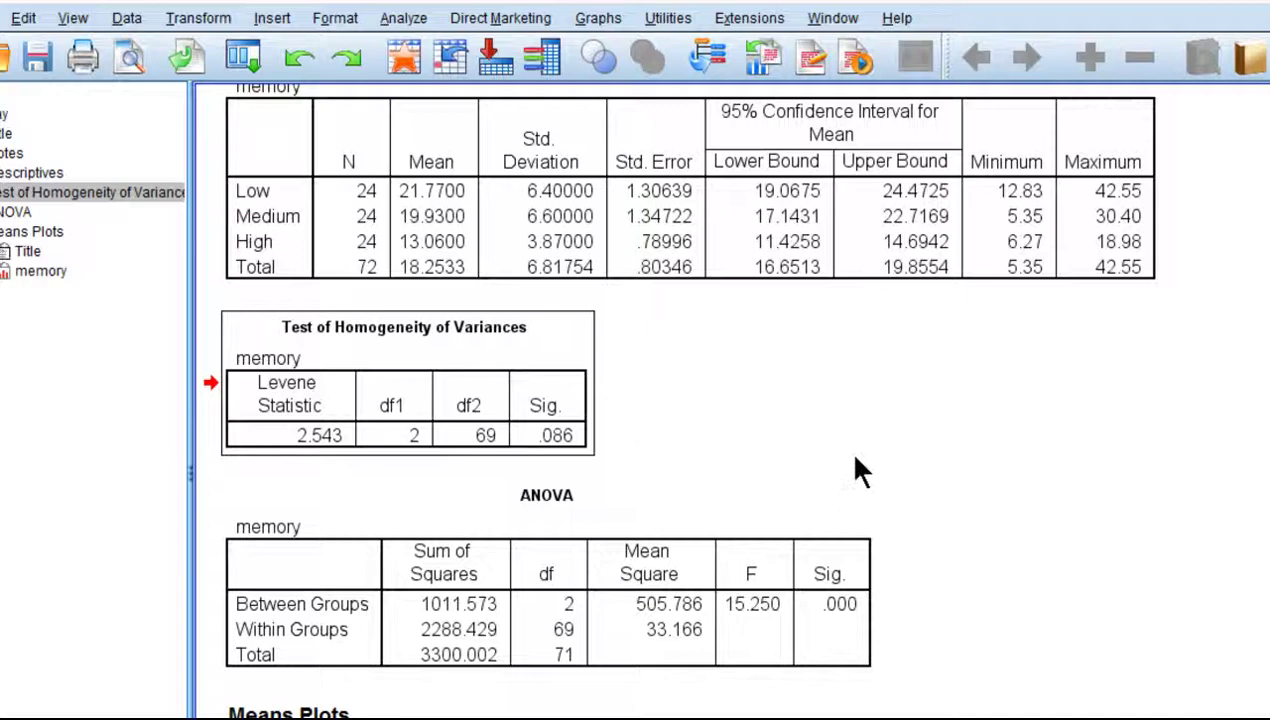
Look over the Descriptives and ANOVA tables, then activate the ANOVA table in the pivot table editor.
{"action": "scroll", "coordinate": [856, 462], "scroll_direction": "down", "scroll_amount": 2}
{"action": "left_click", "coordinate": [689, 471]}
{"action": "scroll", "coordinate": [1145, 480], "scroll_direction": "down", "scroll_amount": 2}
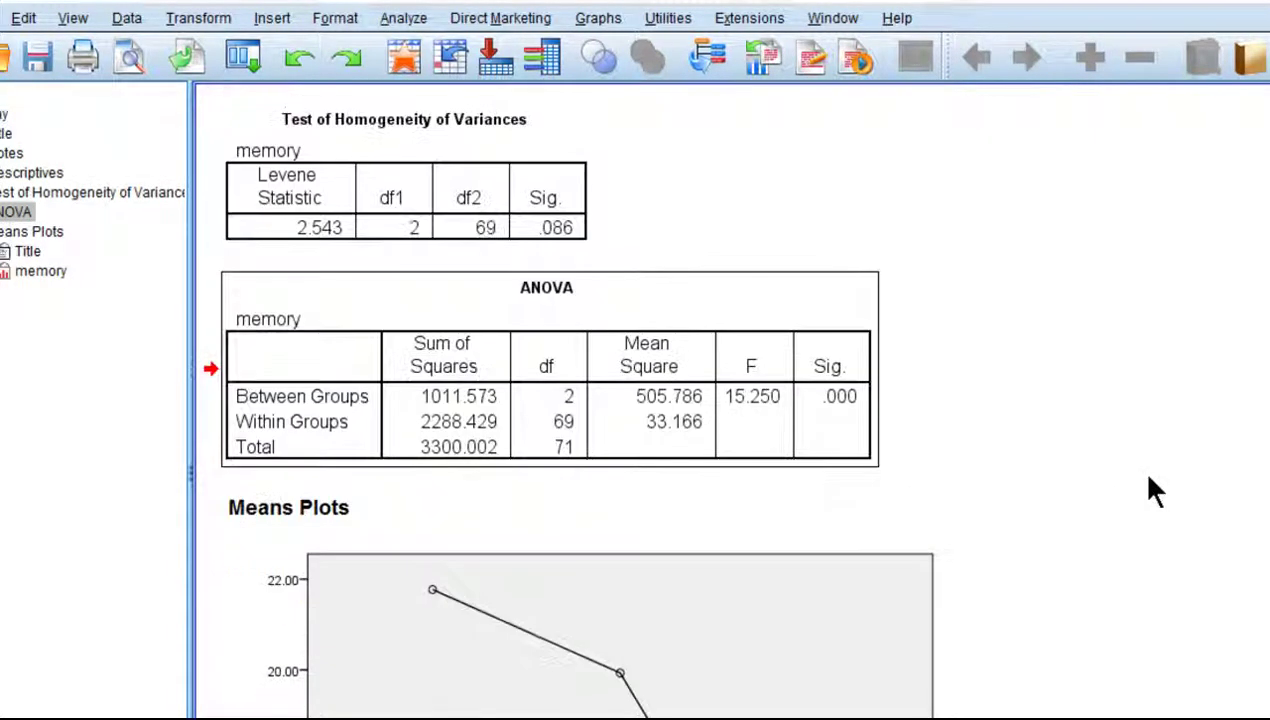
{"action": "scroll", "coordinate": [528, 422], "scroll_direction": "down", "scroll_amount": 2}
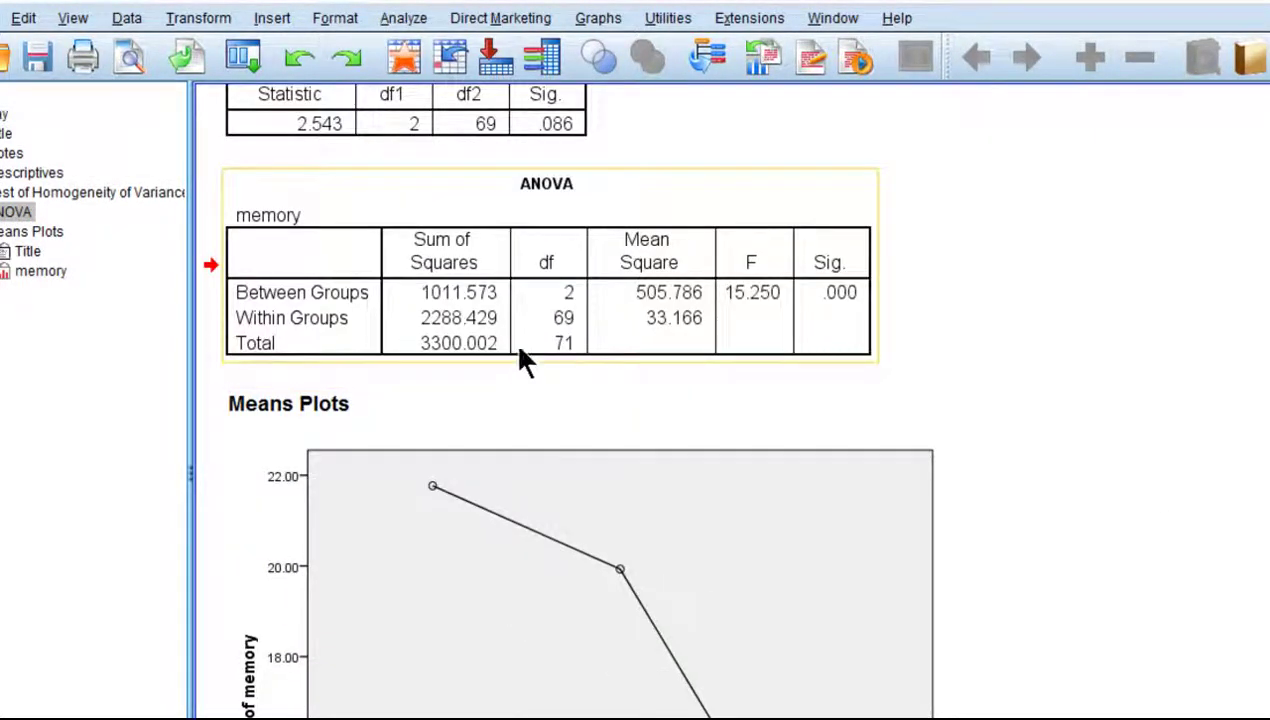
{"action": "scroll", "coordinate": [520, 360], "scroll_direction": "up", "scroll_amount": 6}
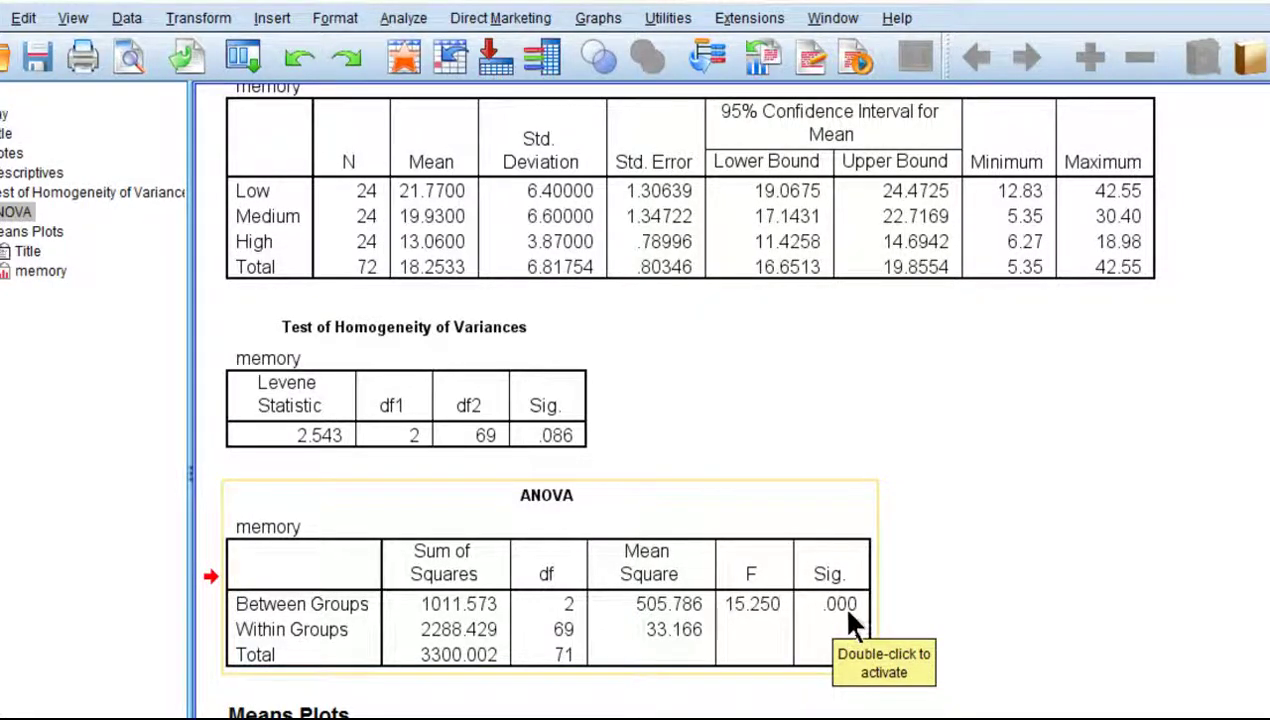
{"action": "left_click", "coordinate": [1008, 626]}
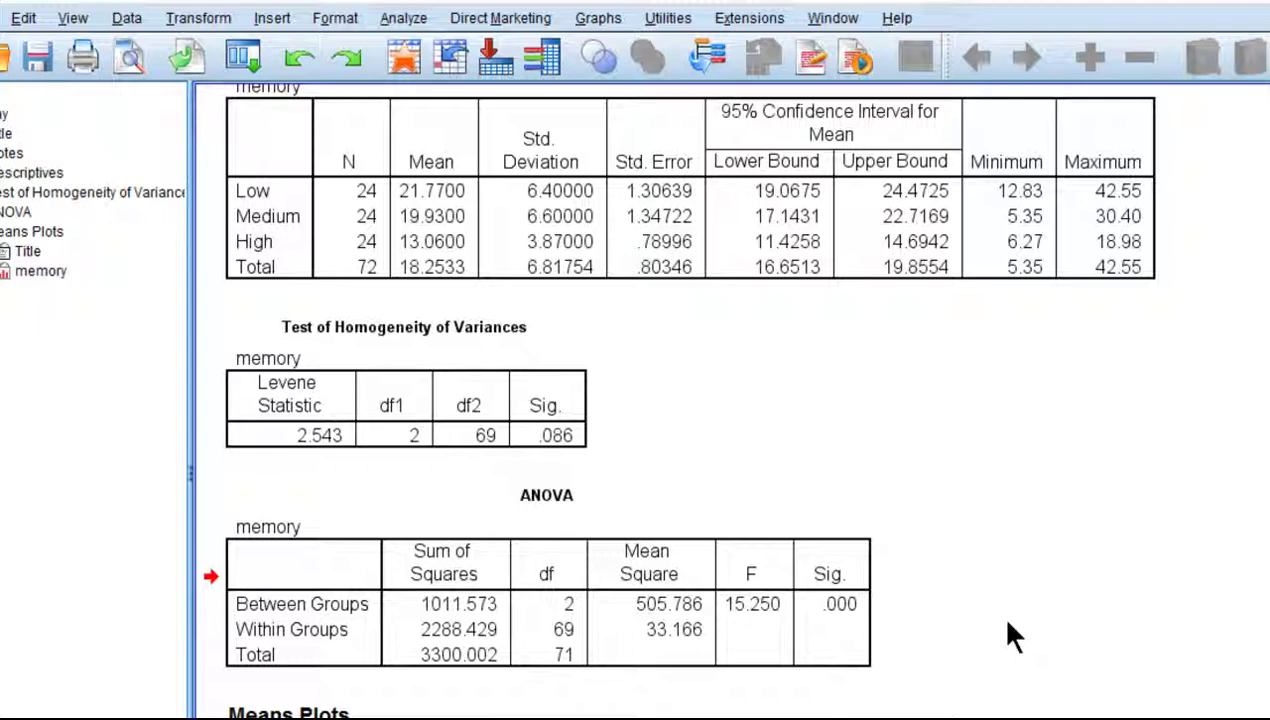
{"action": "left_click", "coordinate": [438, 192]}
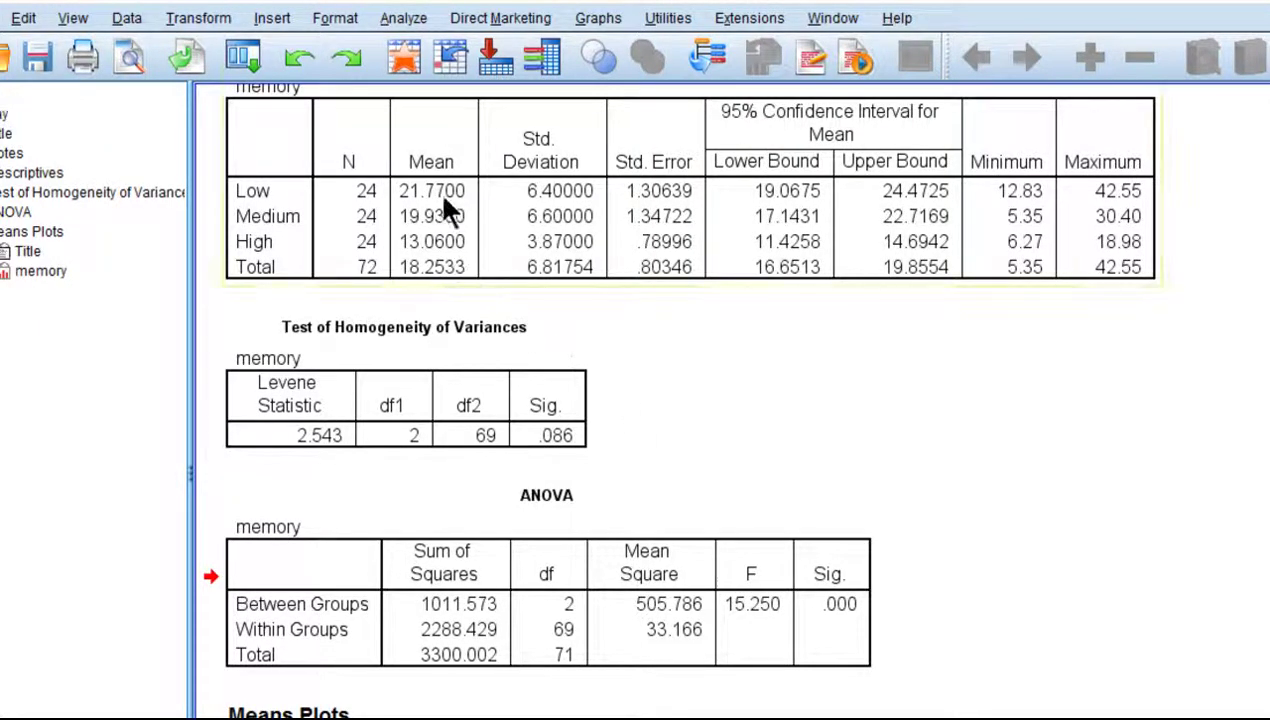
{"action": "left_click", "coordinate": [1138, 658]}
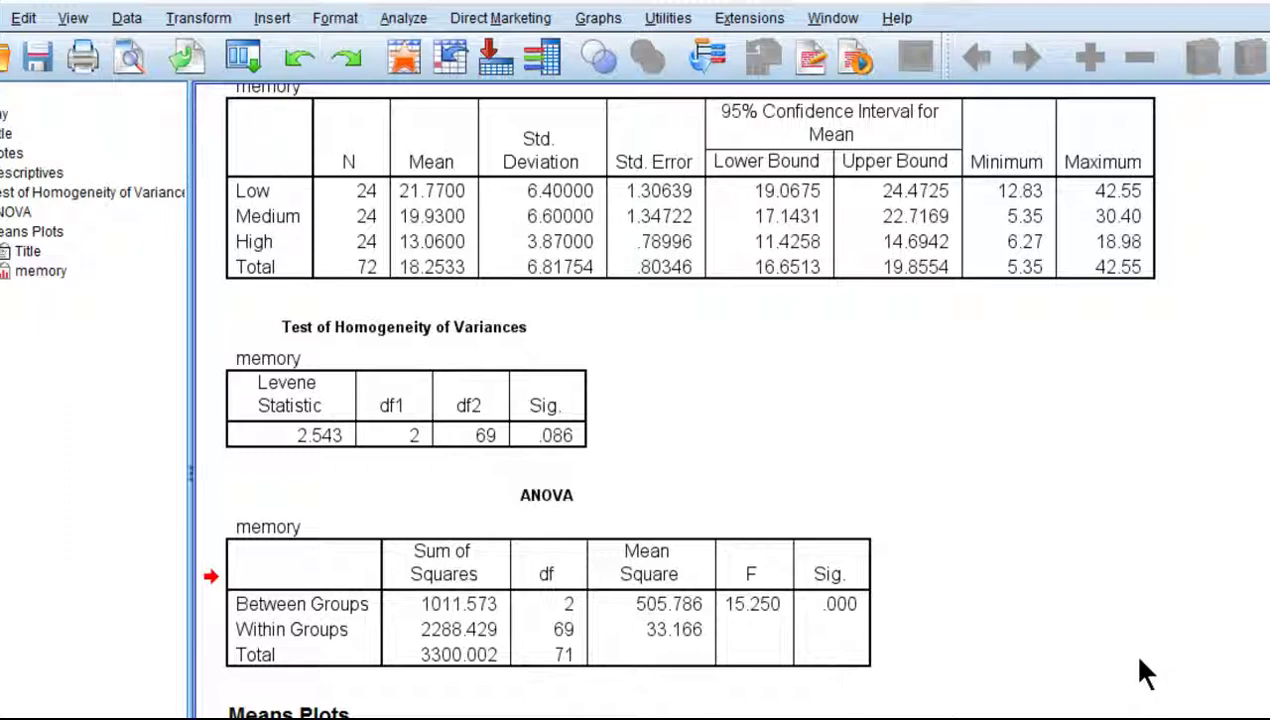
{"action": "left_click", "coordinate": [851, 628]}
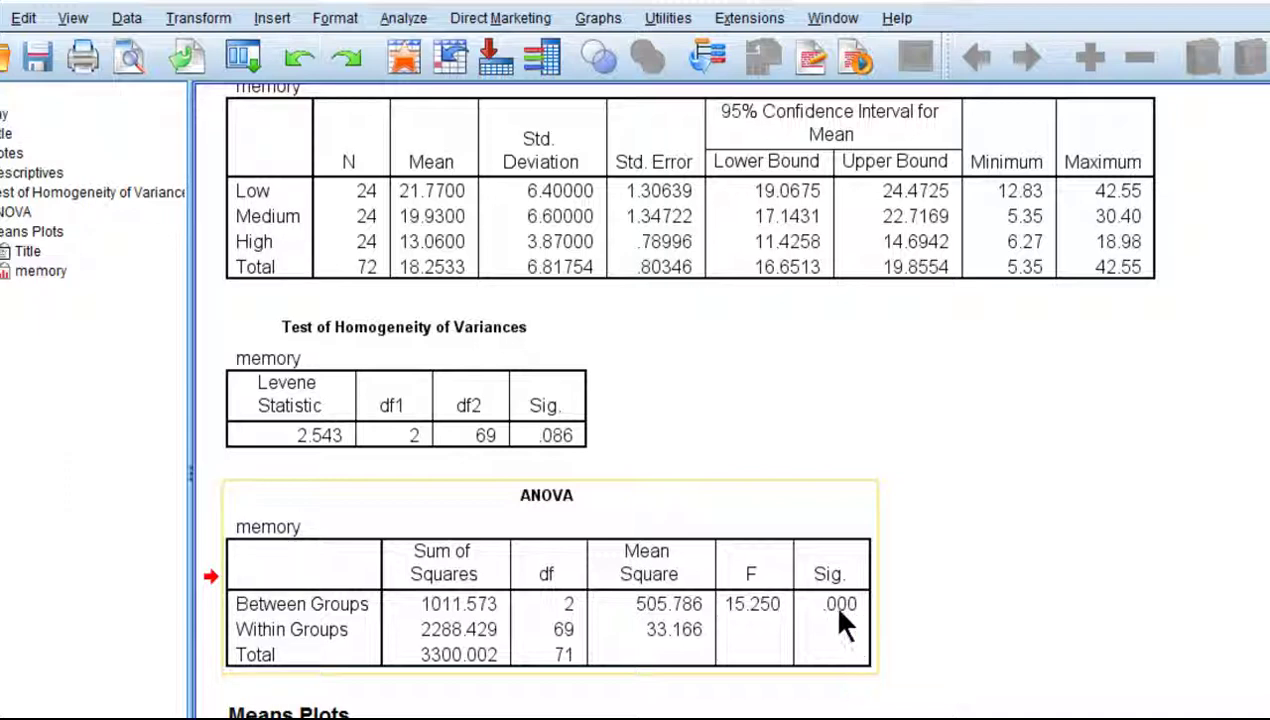
{"action": "double_click", "coordinate": [838, 613]}
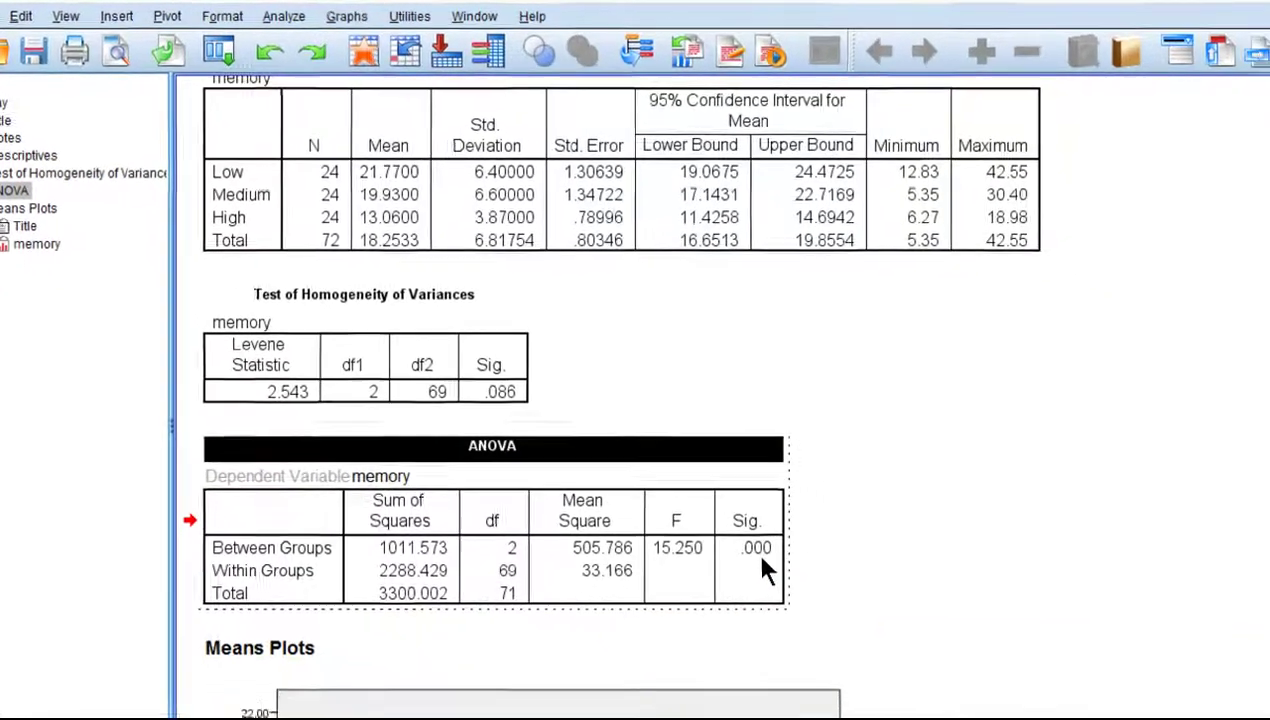
Give the ANOVA Sig. cell 8 decimal places so it reads .00000328.
{"action": "left_click", "coordinate": [840, 608]}
{"action": "right_click", "coordinate": [840, 608]}
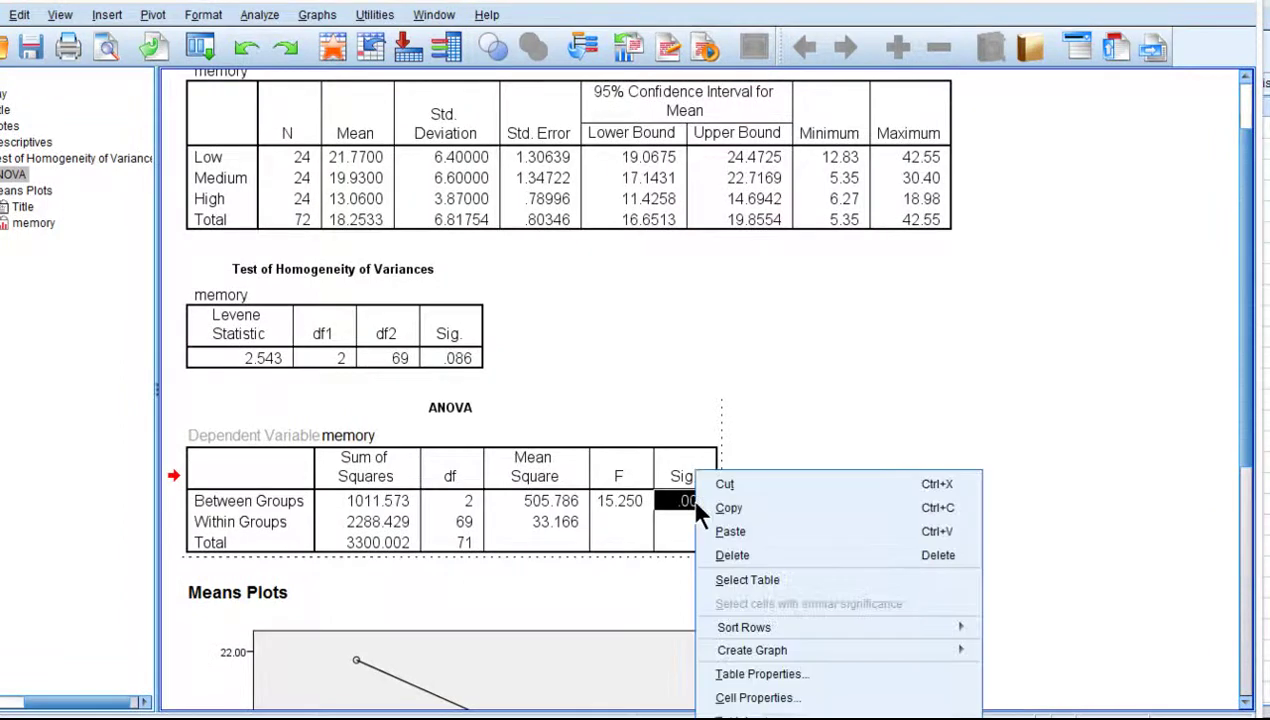
{"action": "left_click", "coordinate": [733, 705]}
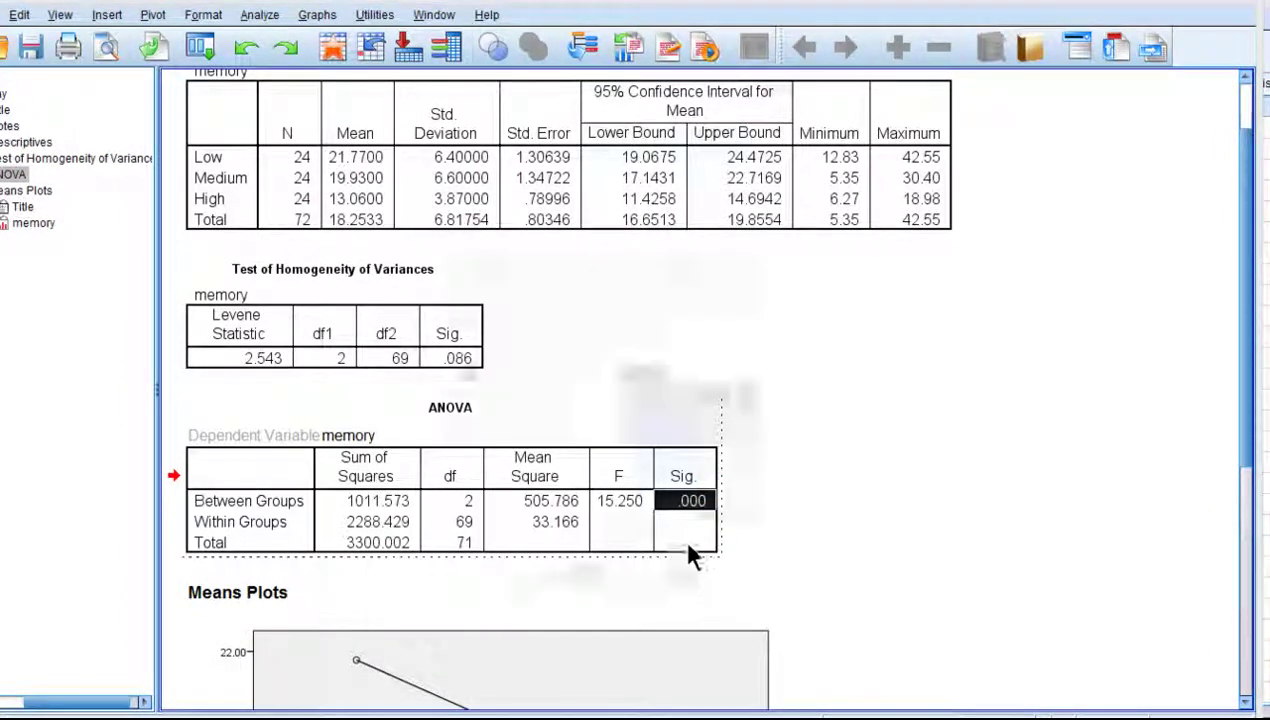
{"action": "left_click", "coordinate": [599, 131]}
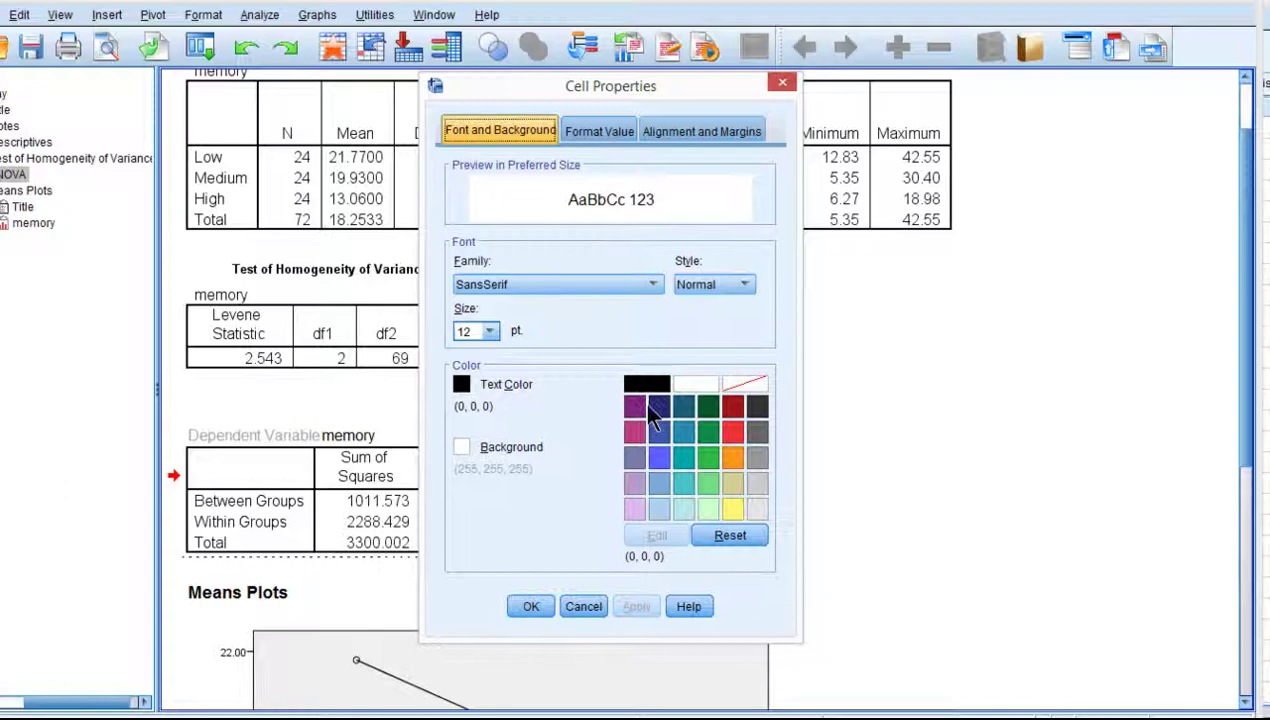
{"action": "left_click", "coordinate": [659, 547]}
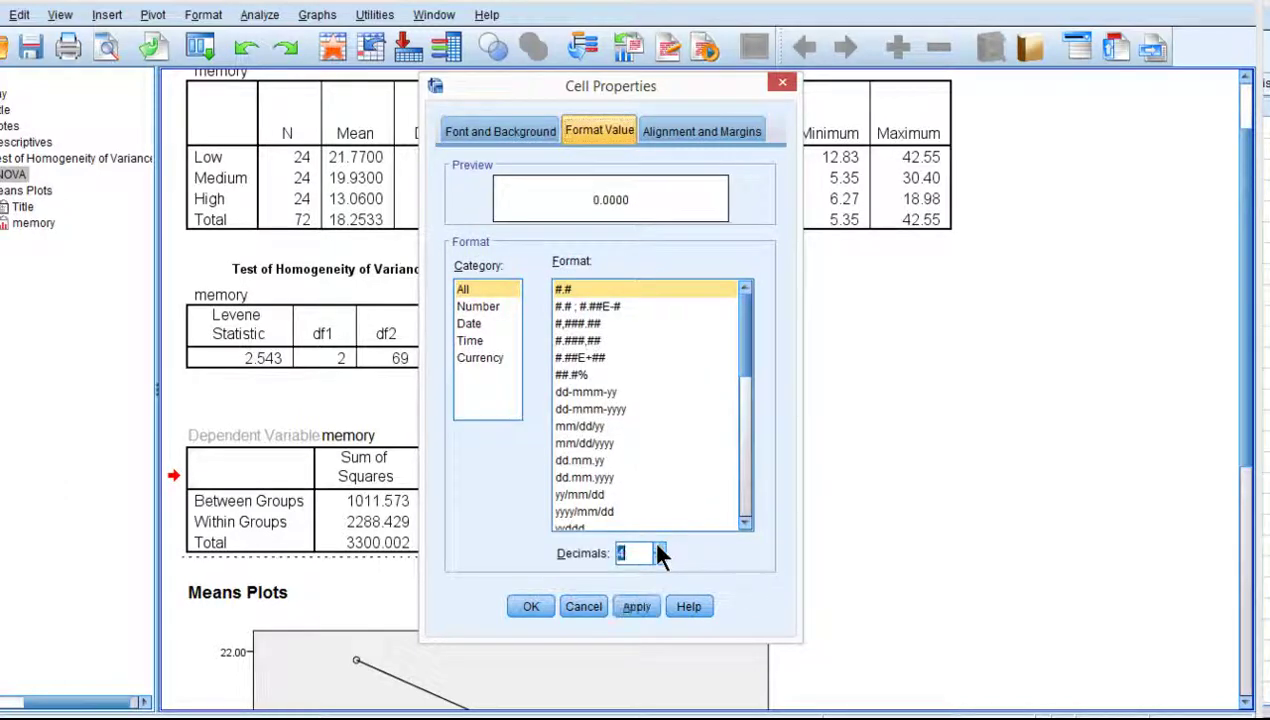
{"action": "left_click", "coordinate": [659, 547]}
{"action": "left_click", "coordinate": [659, 547]}
{"action": "left_click", "coordinate": [659, 547]}
{"action": "left_click", "coordinate": [659, 547]}
{"action": "left_click", "coordinate": [640, 606]}
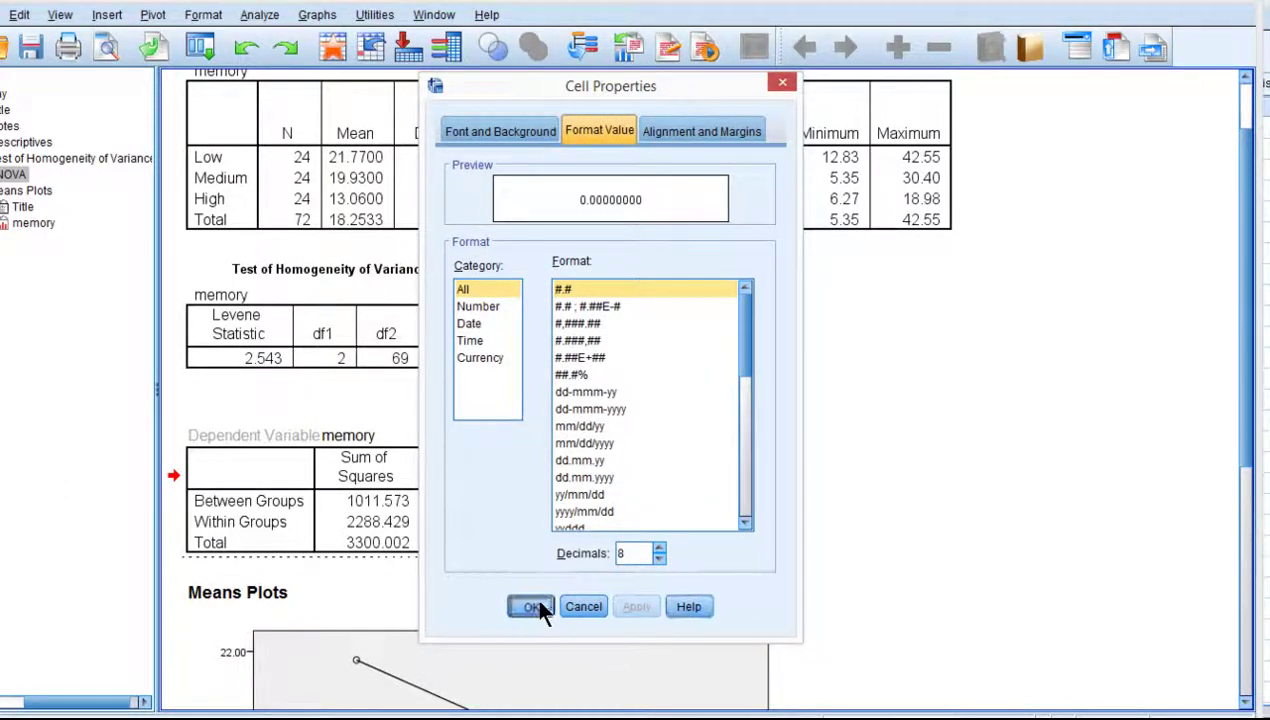
{"action": "left_click", "coordinate": [531, 606]}
{"action": "left_click", "coordinate": [838, 542]}
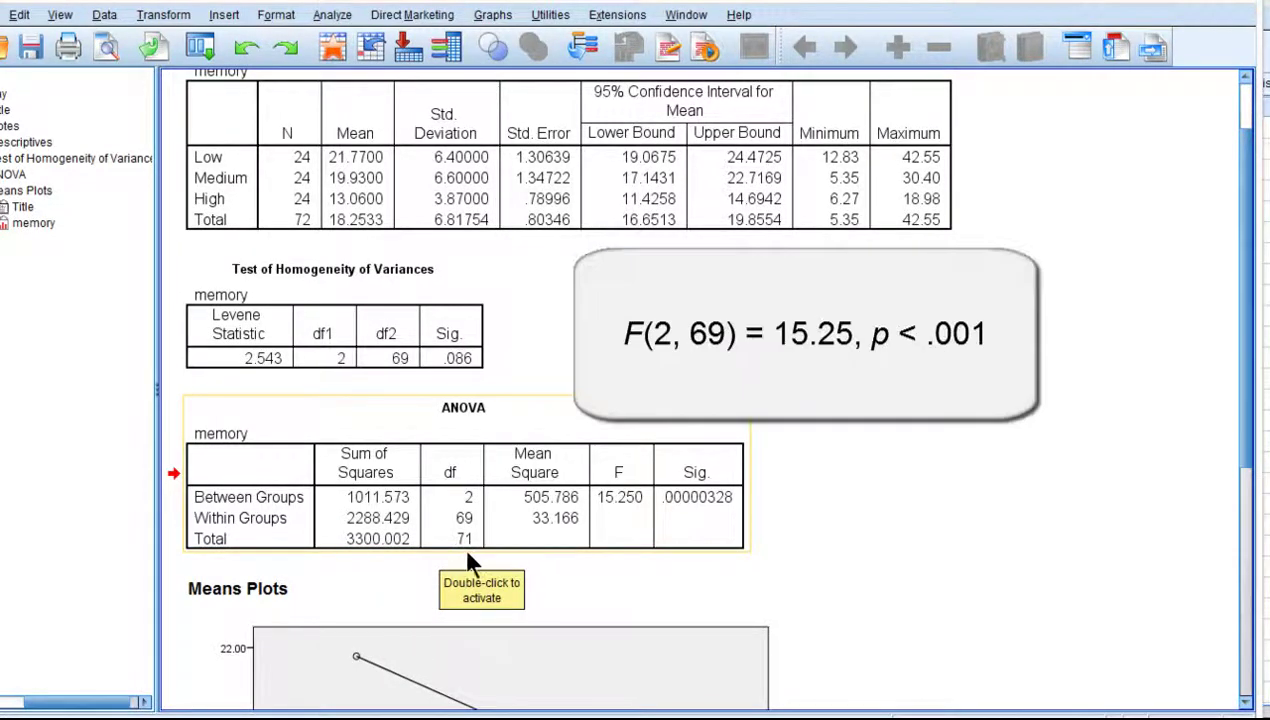
Scroll down to the means plot showing memory falling from about 21.8 (Low) to 13.1 (High).
{"action": "scroll", "coordinate": [880, 515], "scroll_direction": "down", "scroll_amount": 3}
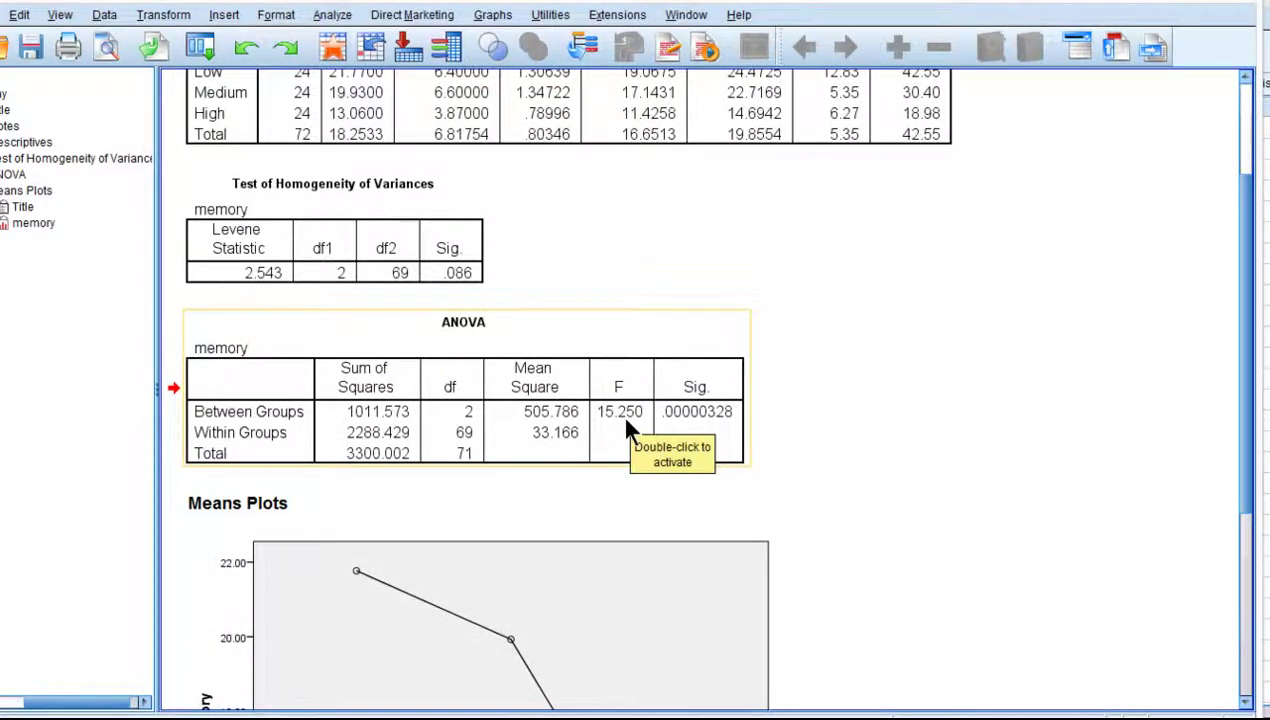
{"action": "scroll", "coordinate": [855, 445], "scroll_direction": "up", "scroll_amount": 3}
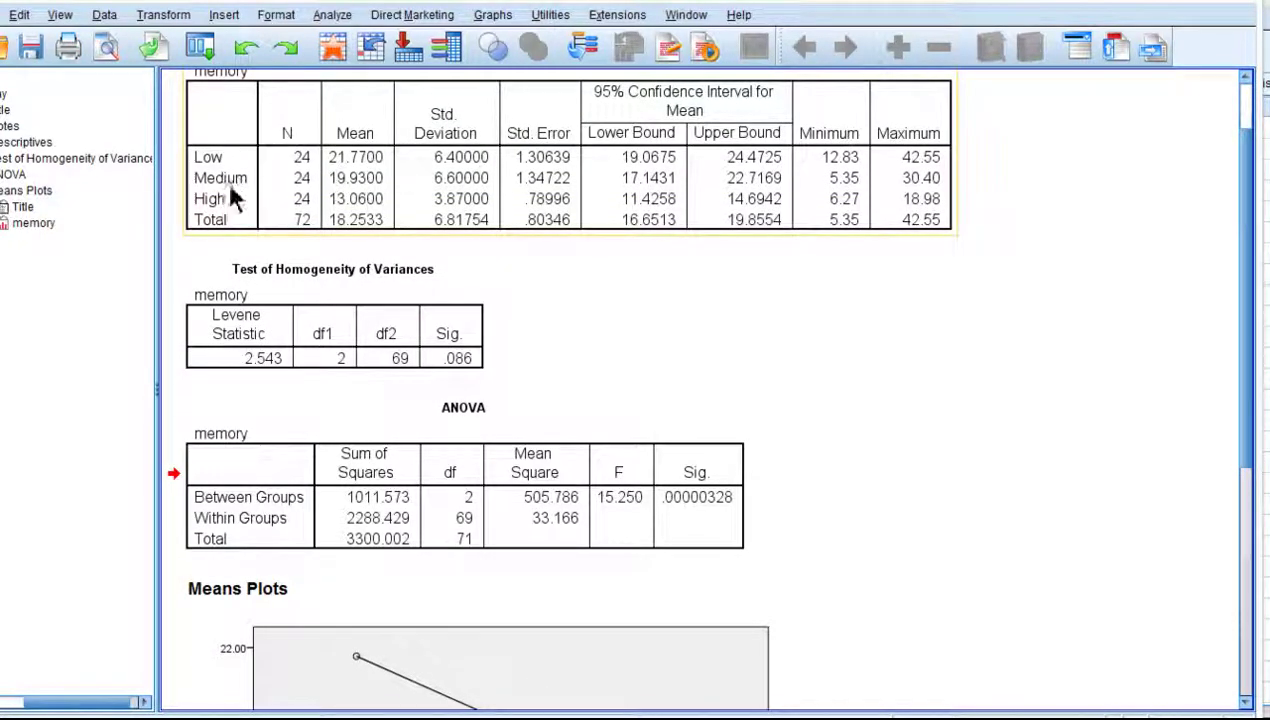
{"action": "scroll", "coordinate": [1036, 494], "scroll_direction": "down", "scroll_amount": 3}
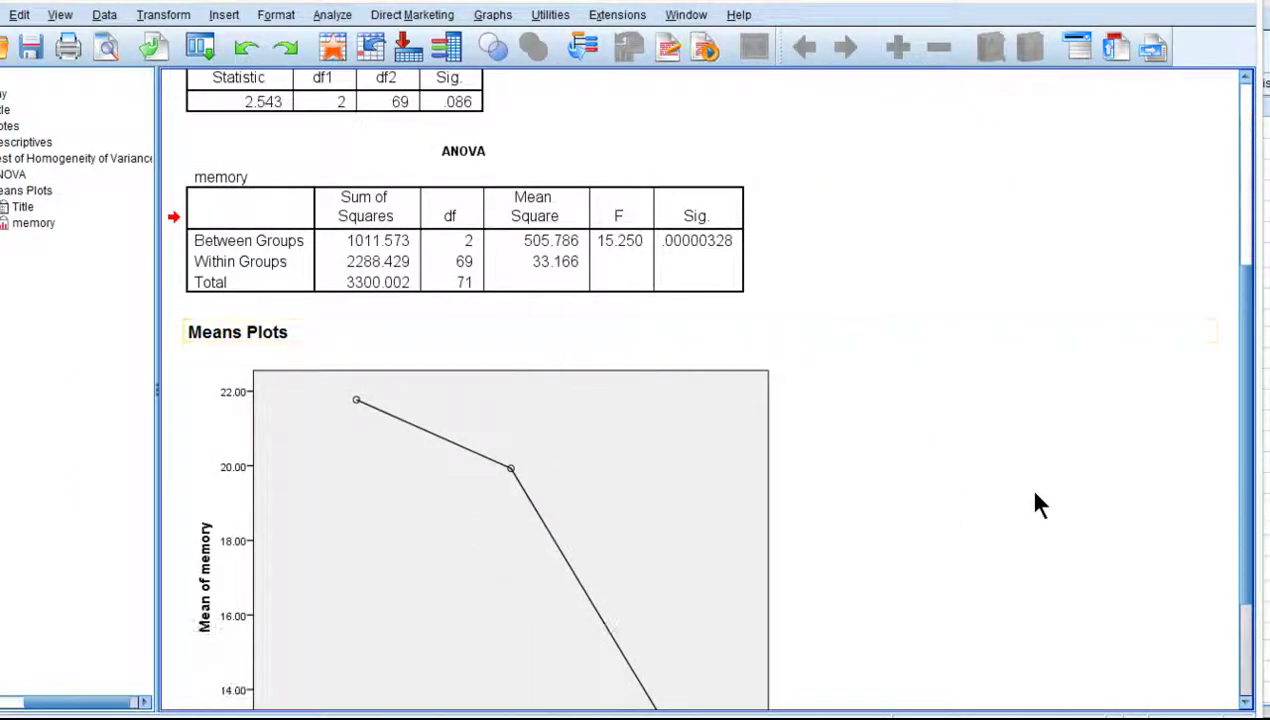
{"action": "scroll", "coordinate": [976, 497], "scroll_direction": "down", "scroll_amount": 2}
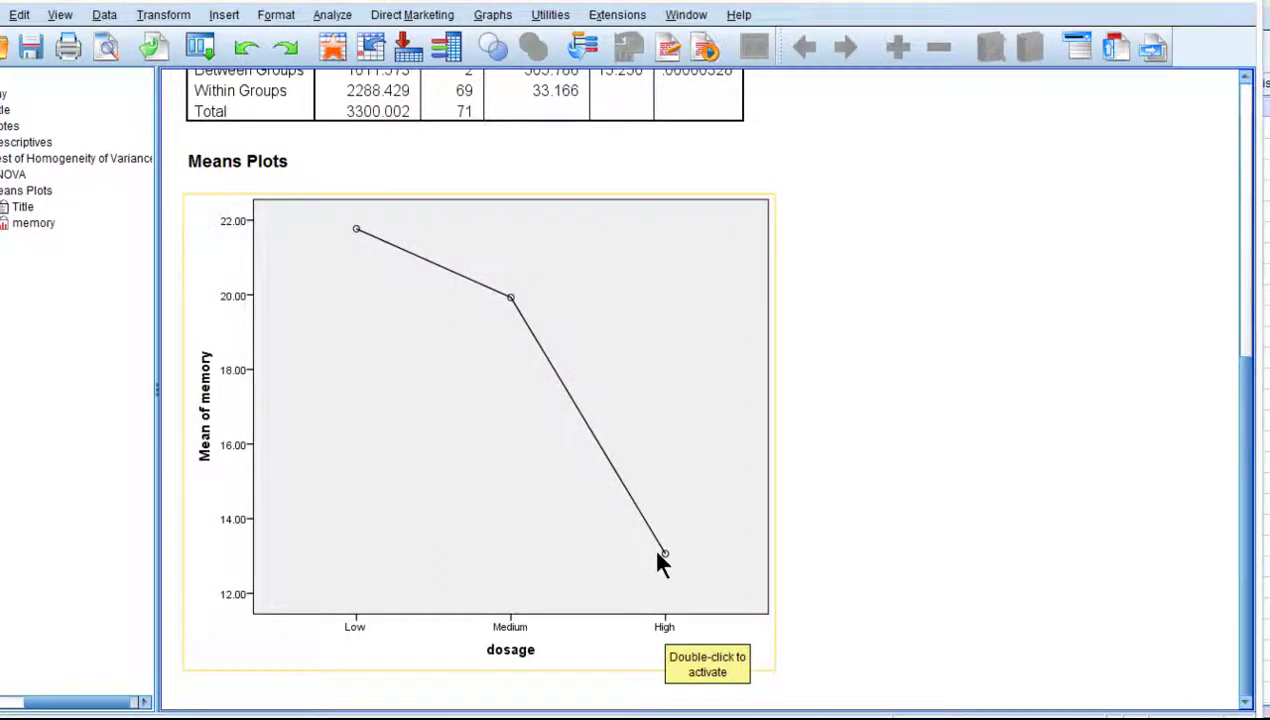
Scroll back up and review the Descriptives and Test of Homogeneity of Variances tables.
{"action": "scroll", "coordinate": [957, 525], "scroll_direction": "up", "scroll_amount": 5}
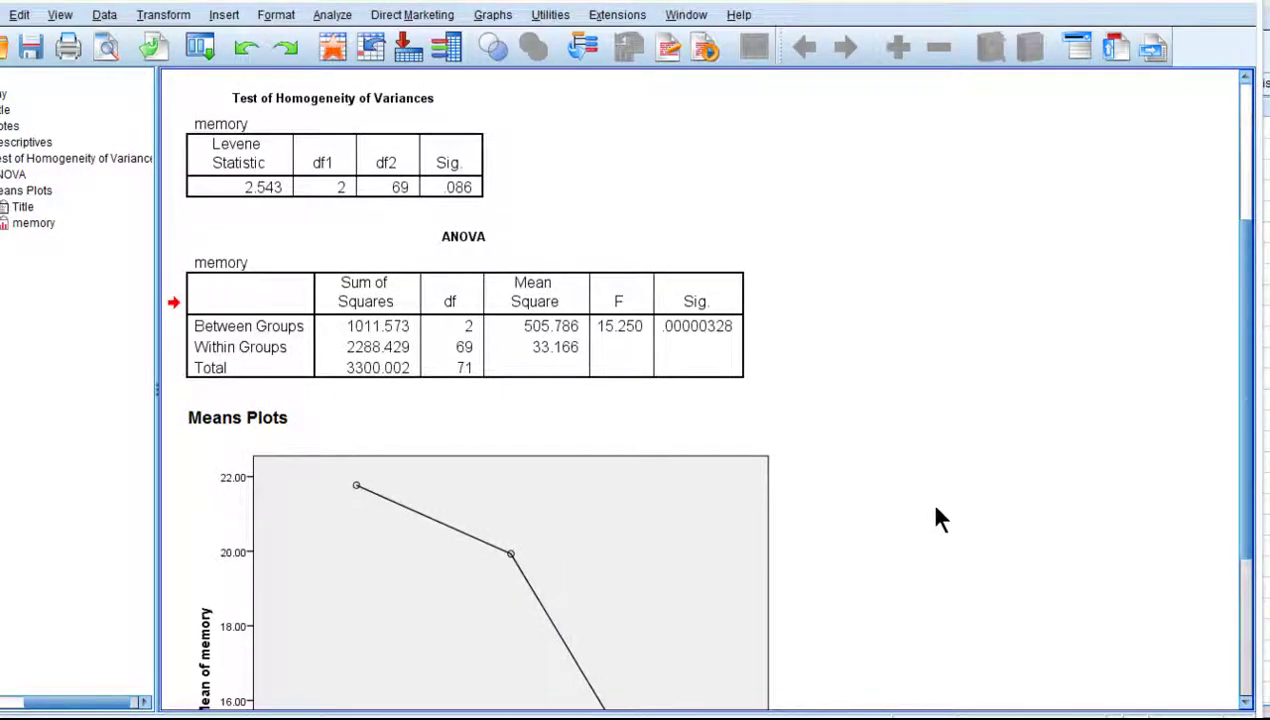
{"action": "scroll", "coordinate": [935, 506], "scroll_direction": "up", "scroll_amount": 3}
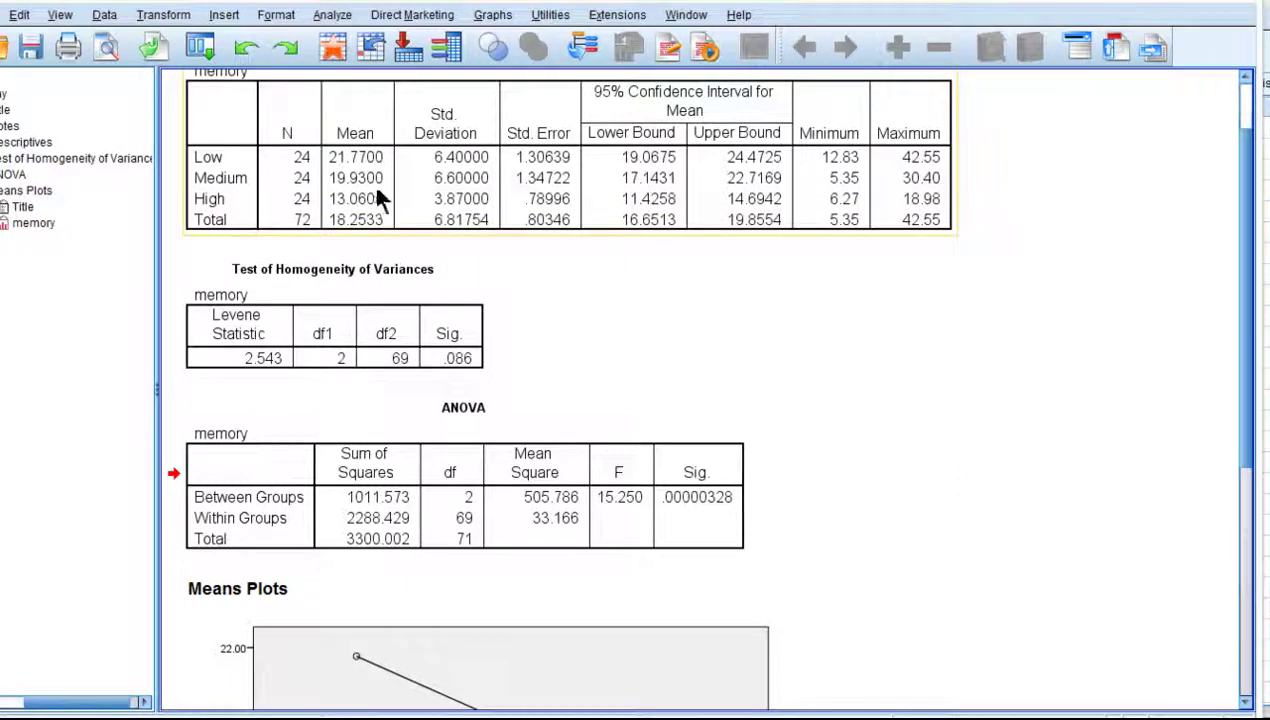
{"action": "left_click", "coordinate": [361, 154]}
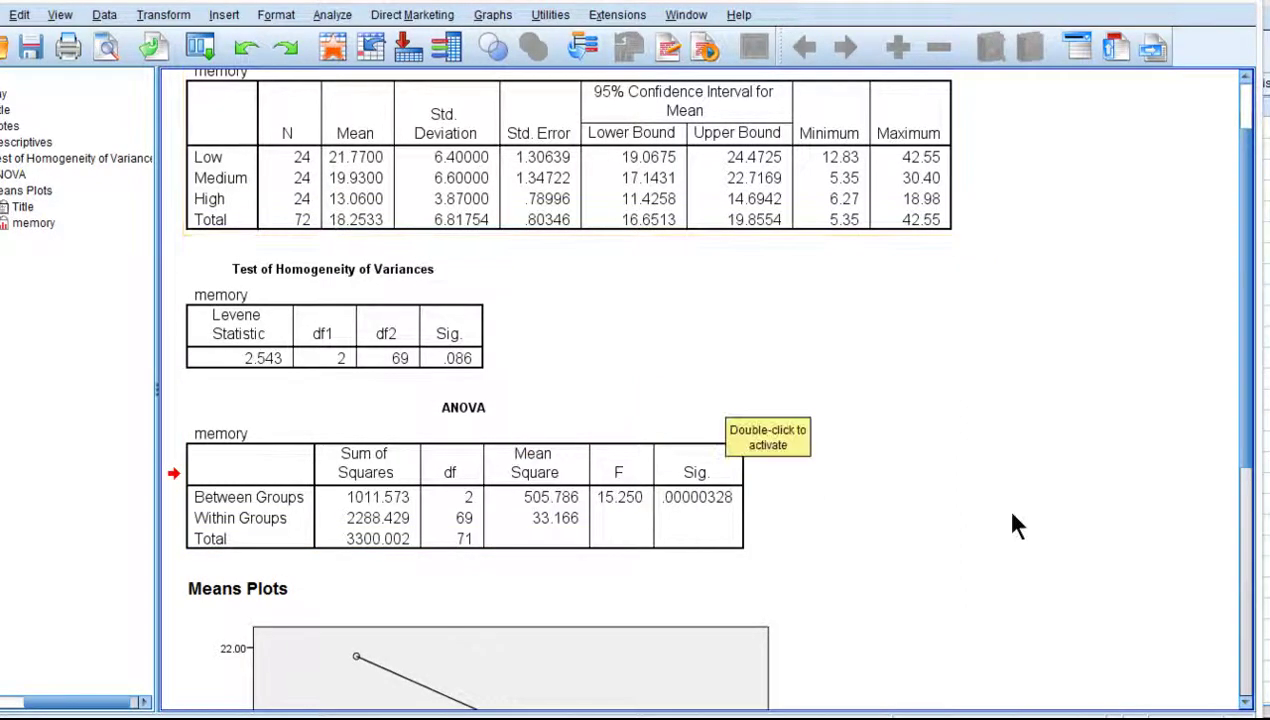
{"action": "left_click", "coordinate": [425, 281]}
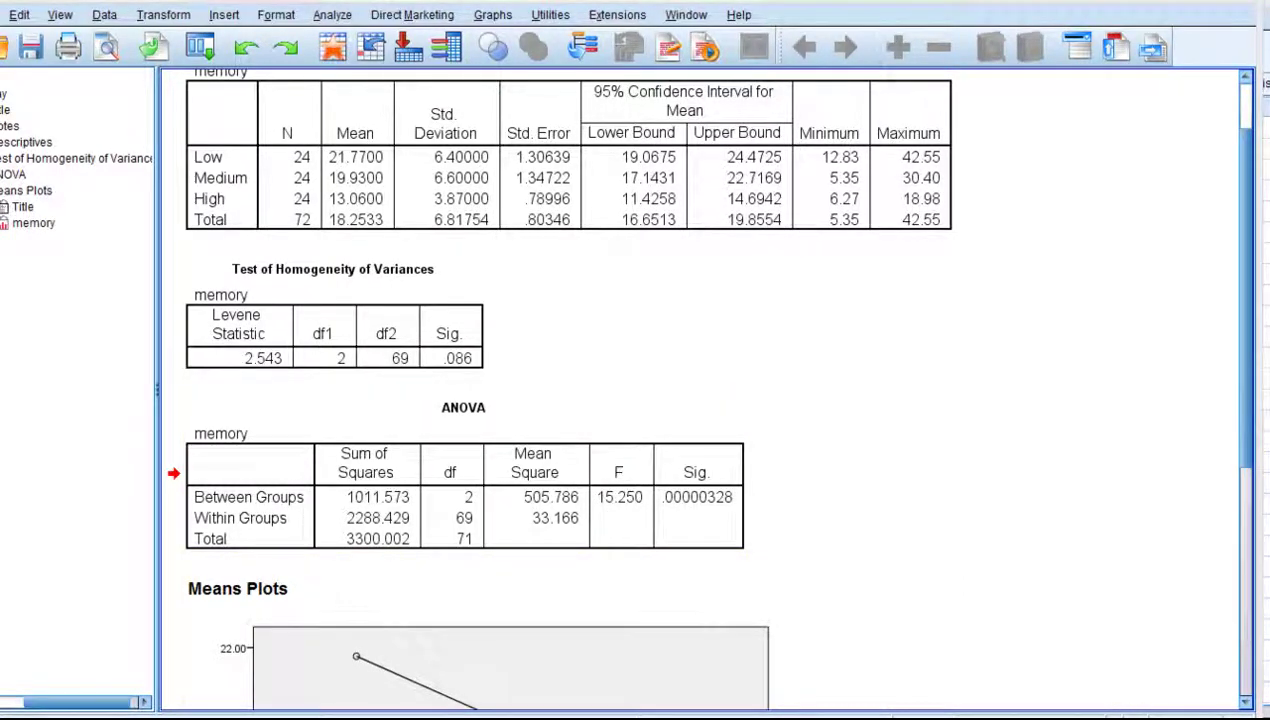
Switch to Windows Calculator and move it to the centre of the screen.
{"action": "key", "text": "alt+Tab"}
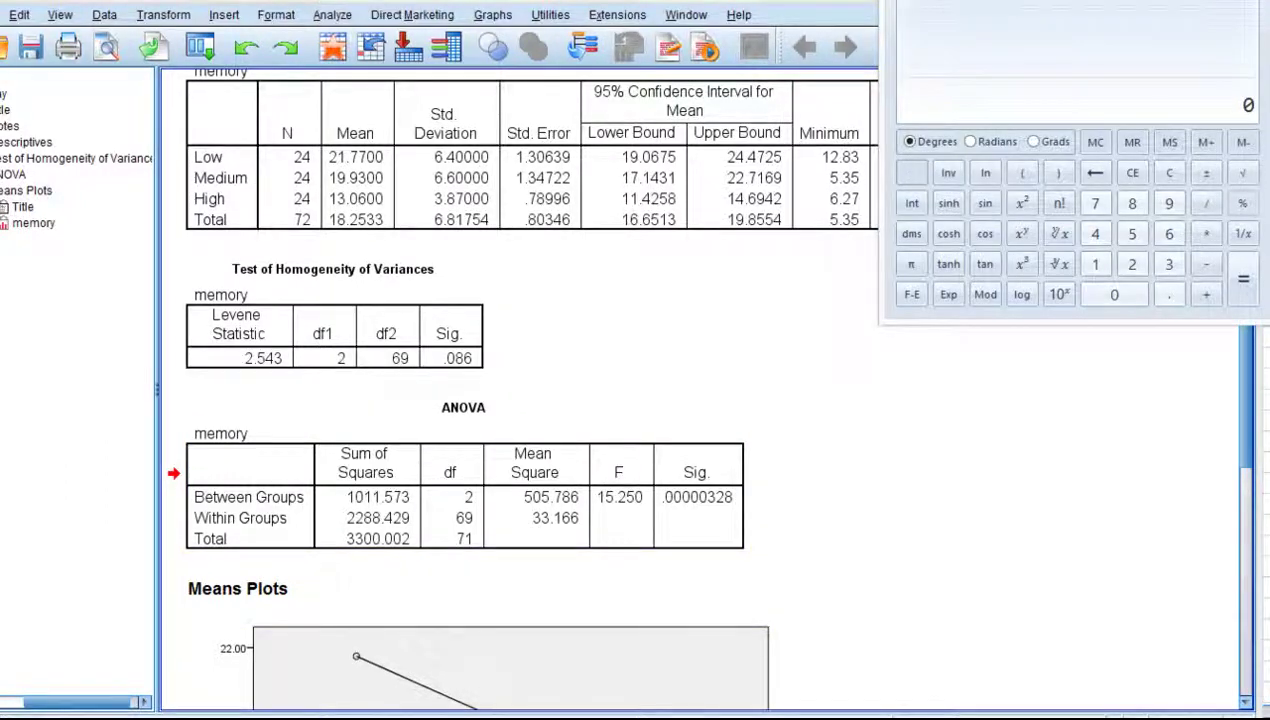
{"action": "key", "text": "alt+space"}
{"action": "key", "text": "m"}
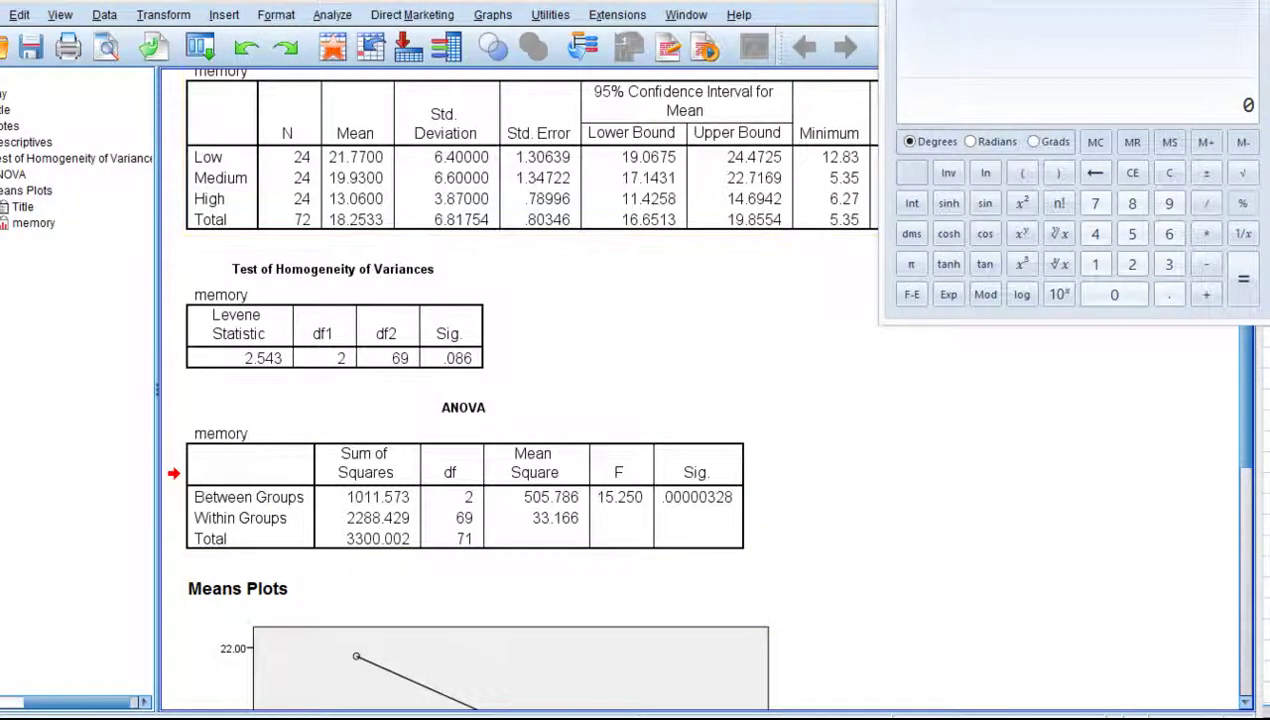
{"action": "left_click_drag", "start_coordinate": [894, 14], "coordinate": [486, 195]}
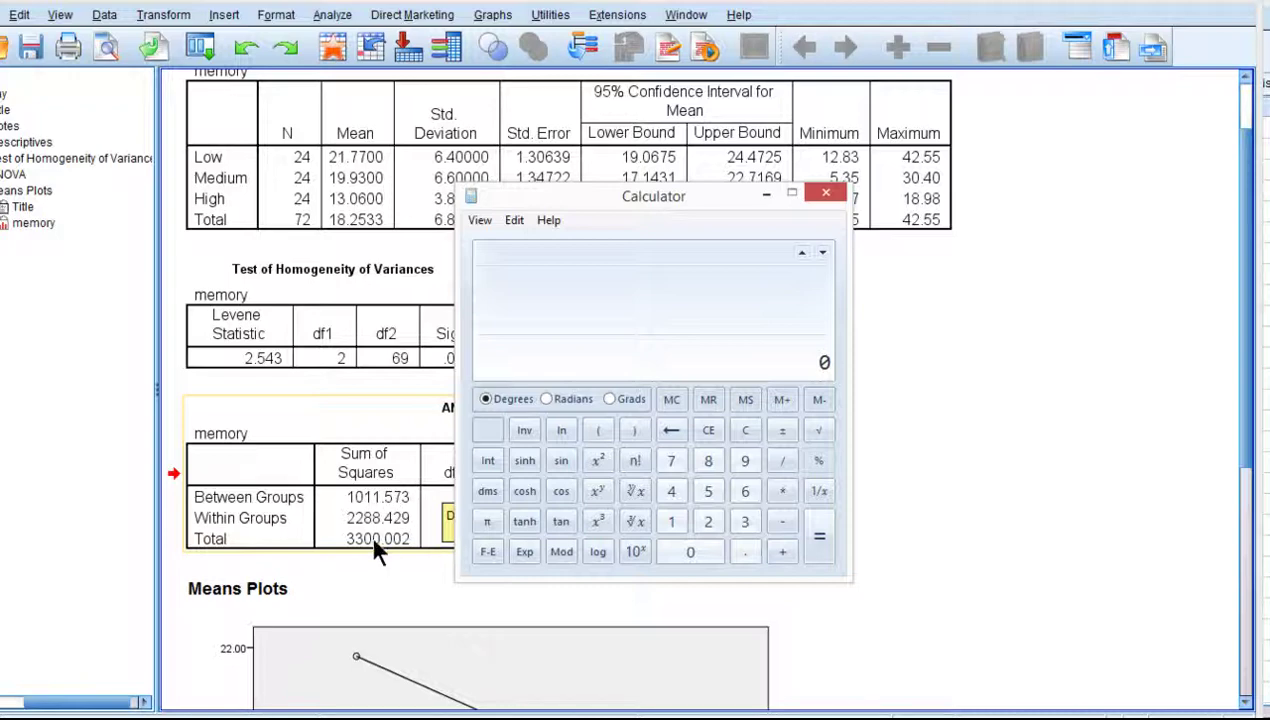
Divide 1011.573 by 3300.002 to get 0.30654, then minimize Calculator.
{"action": "type", "text": "101"}
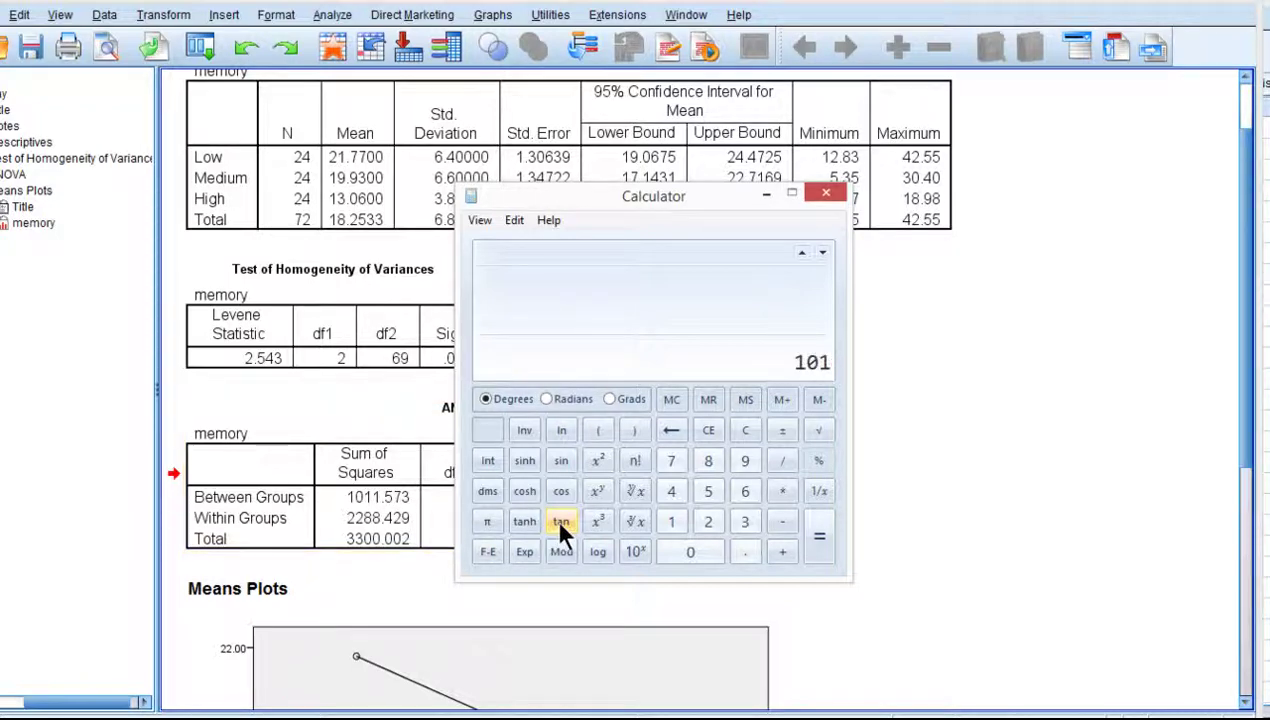
{"action": "type", "text": "1.573 "}
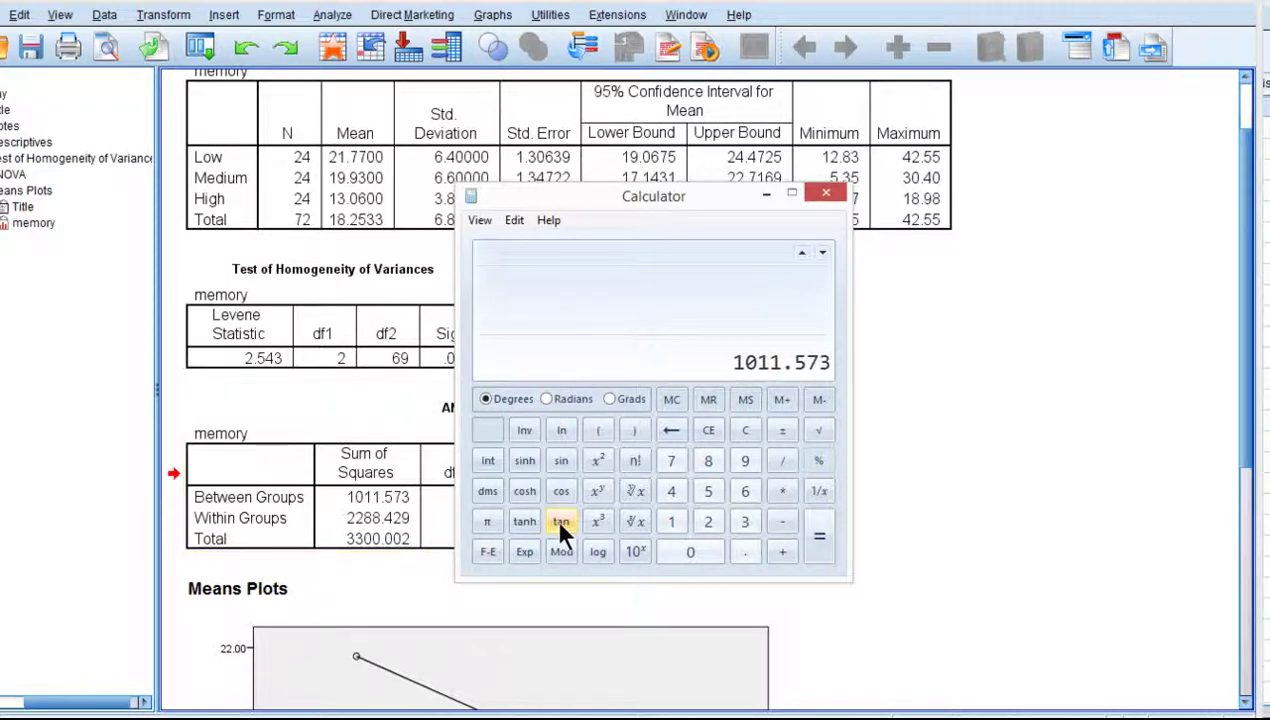
{"action": "type", "text": "/ 330"}
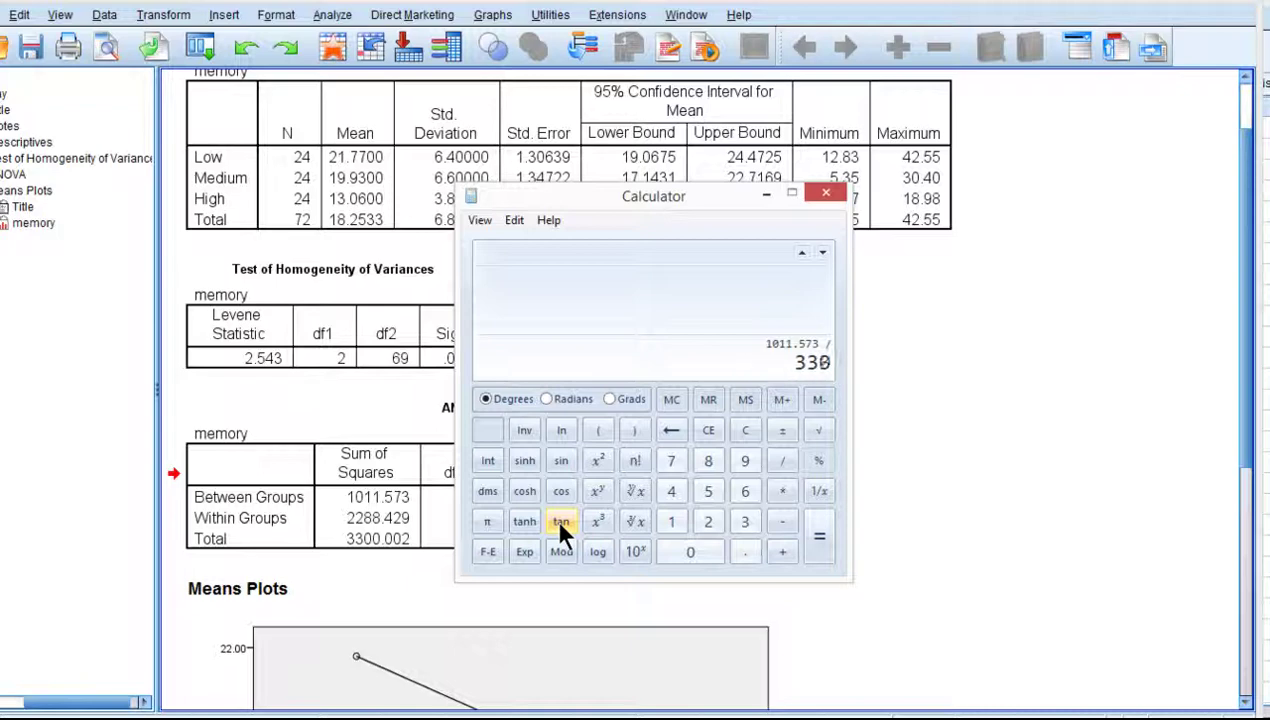
{"action": "type", "text": "0.002"}
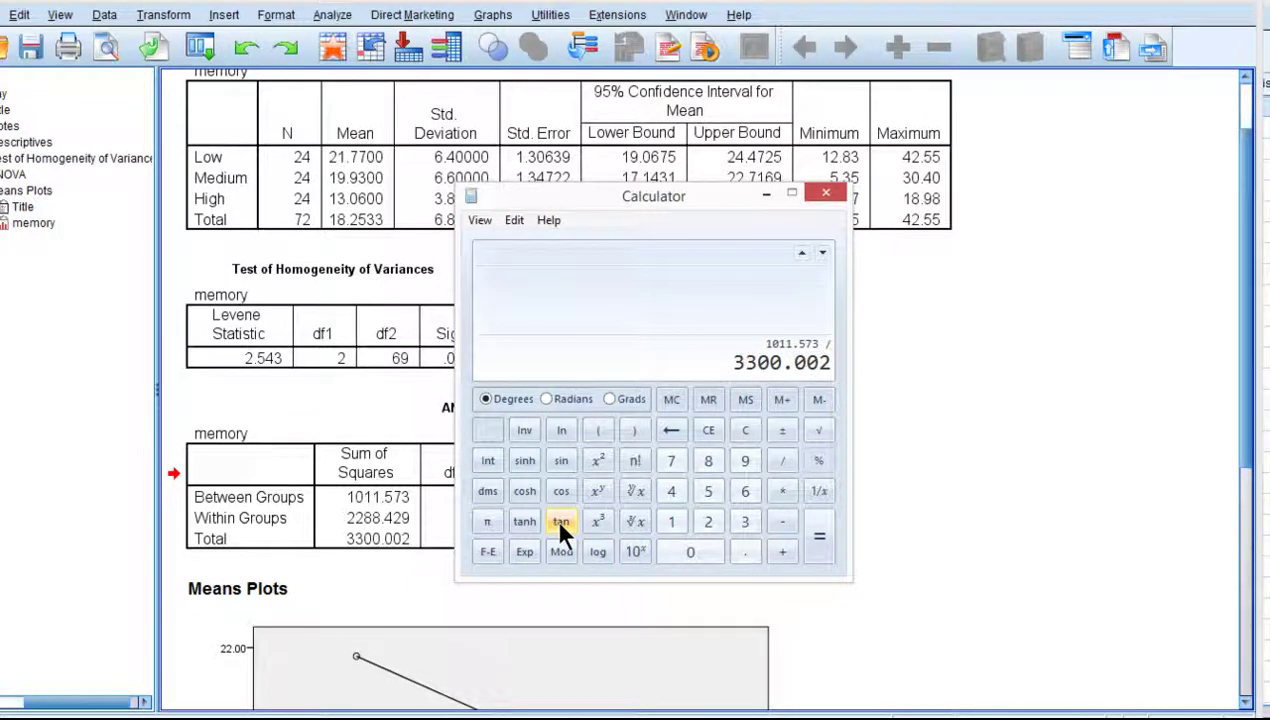
{"action": "key", "text": "Return"}
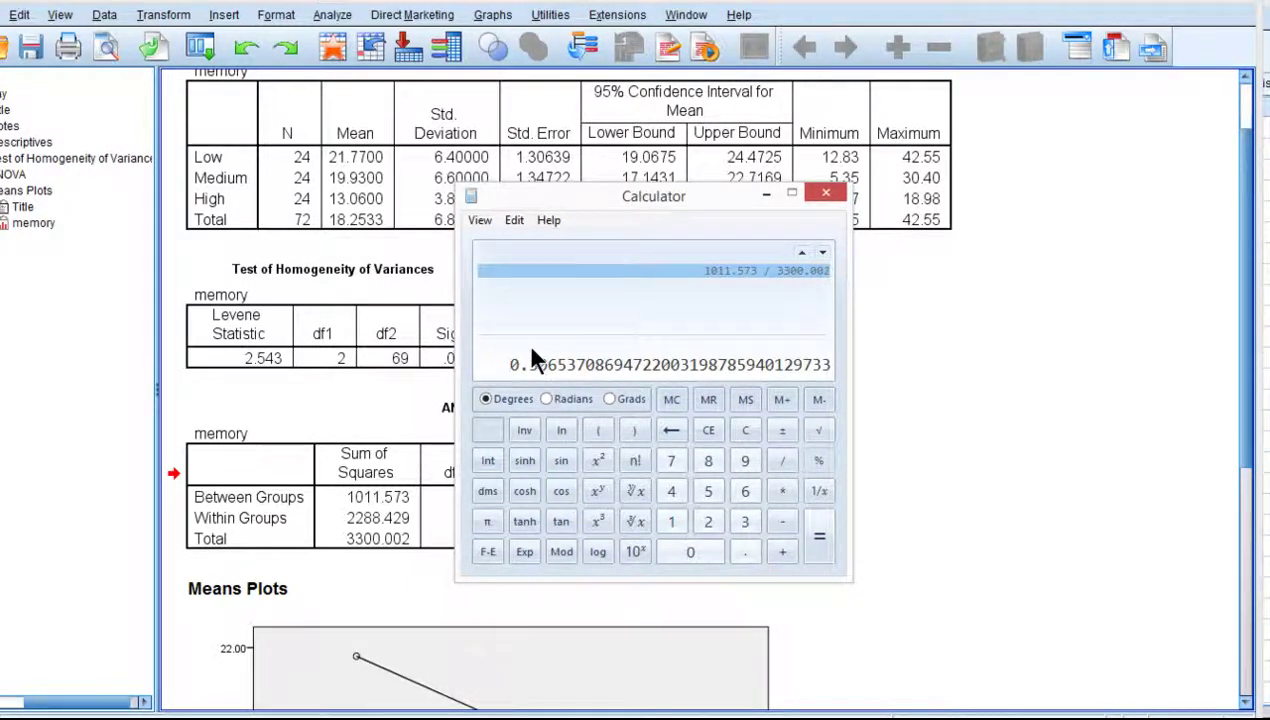
{"action": "left_click", "coordinate": [766, 195]}
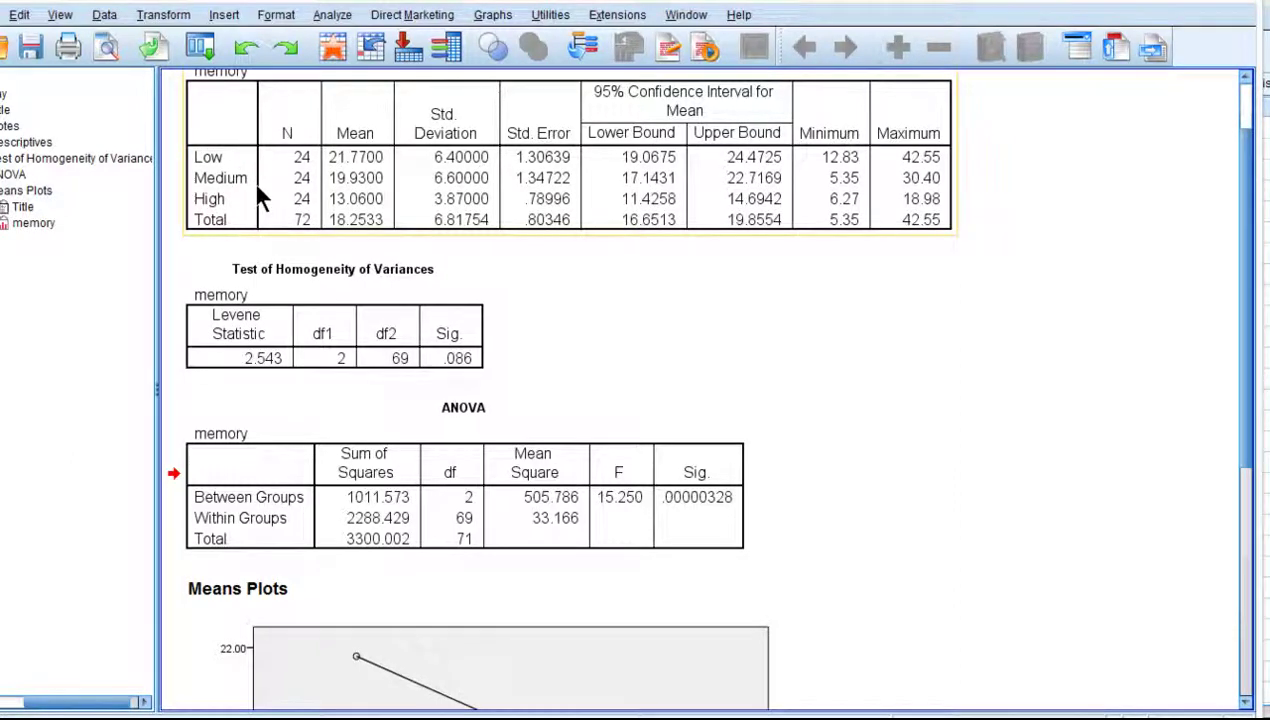
Start a GLM Univariate analysis with memory as dependent variable and dosage as fixed factor.
{"action": "left_click", "coordinate": [332, 14]}
{"action": "mouse_move", "coordinate": [424, 127]}
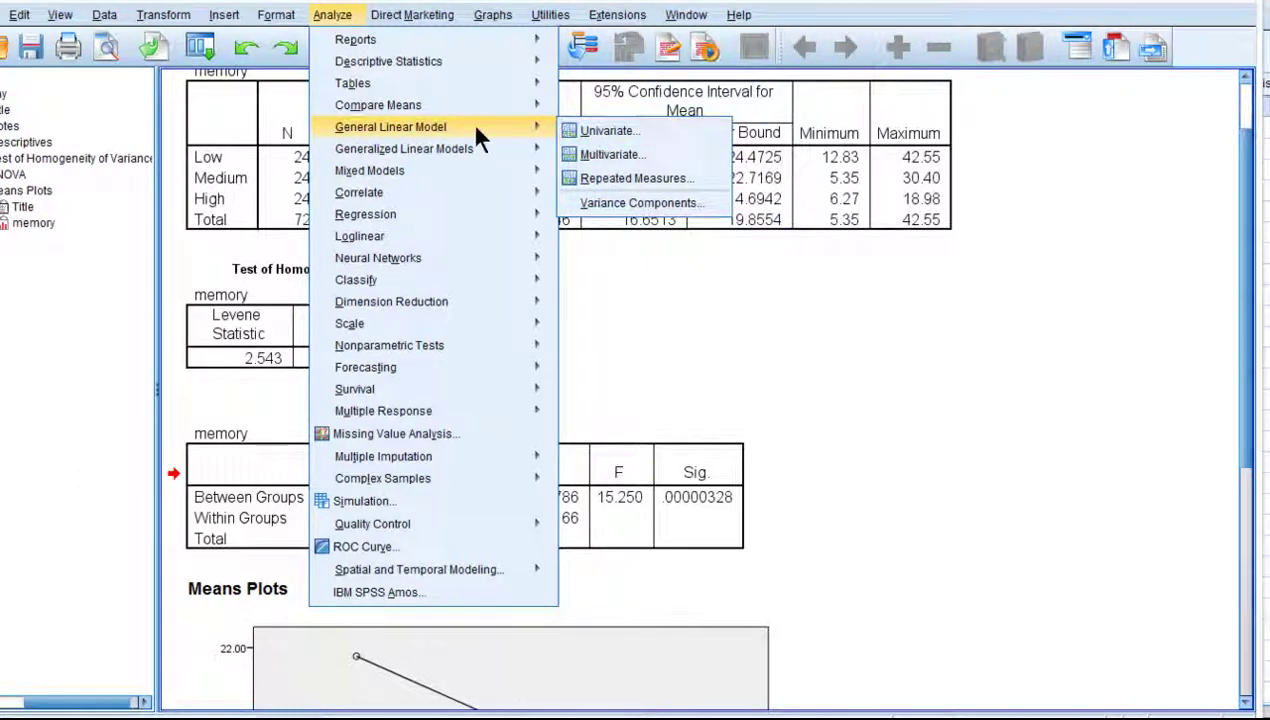
{"action": "left_click", "coordinate": [576, 131]}
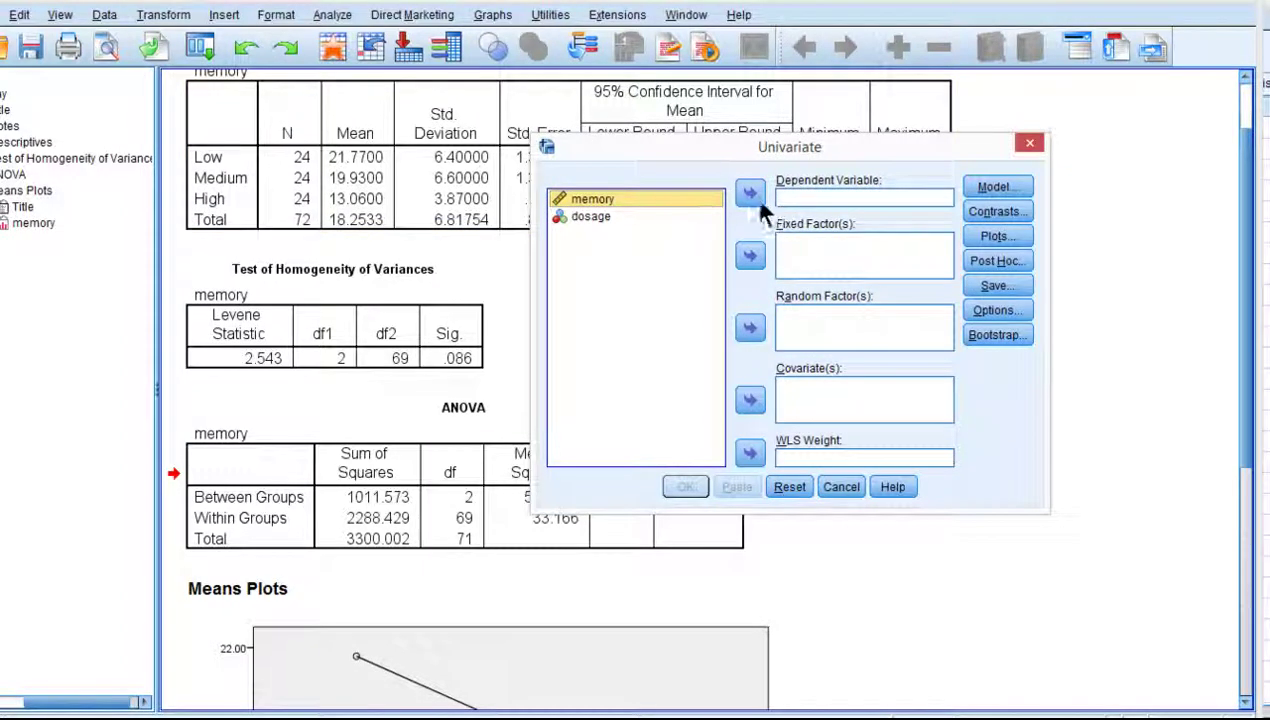
{"action": "left_click", "coordinate": [750, 194]}
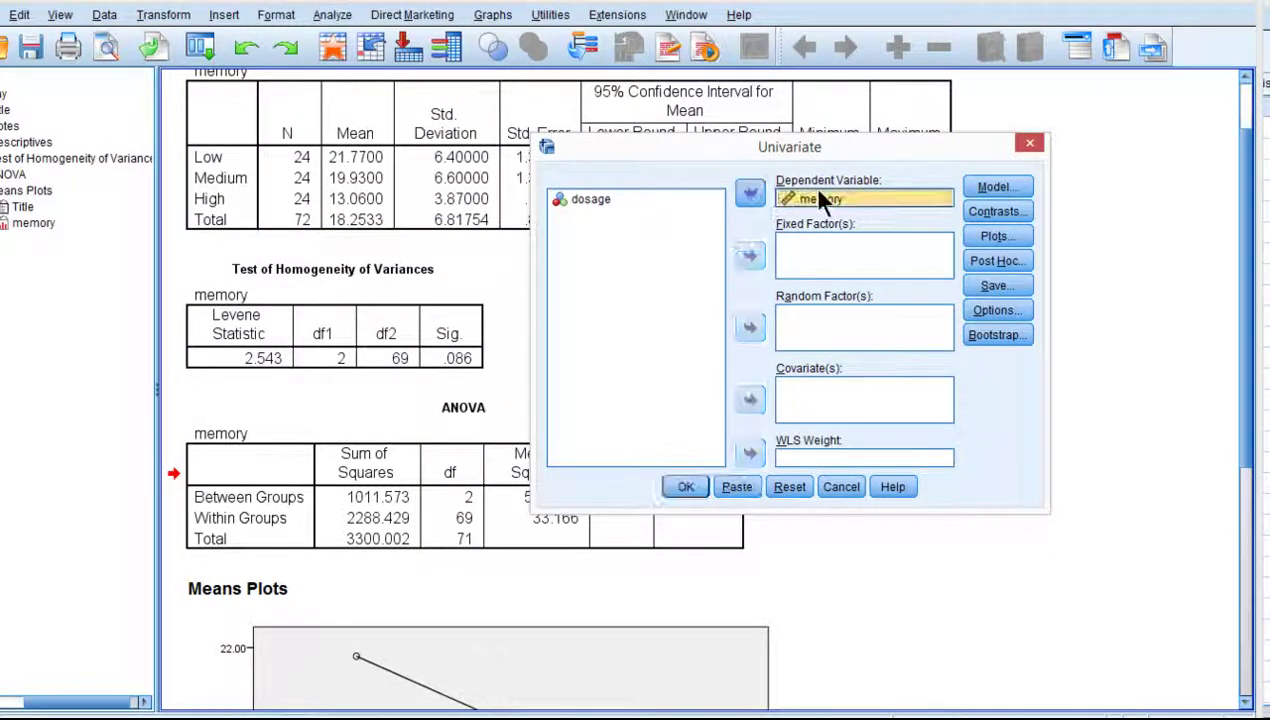
{"action": "left_click", "coordinate": [570, 203]}
{"action": "left_click", "coordinate": [751, 260]}
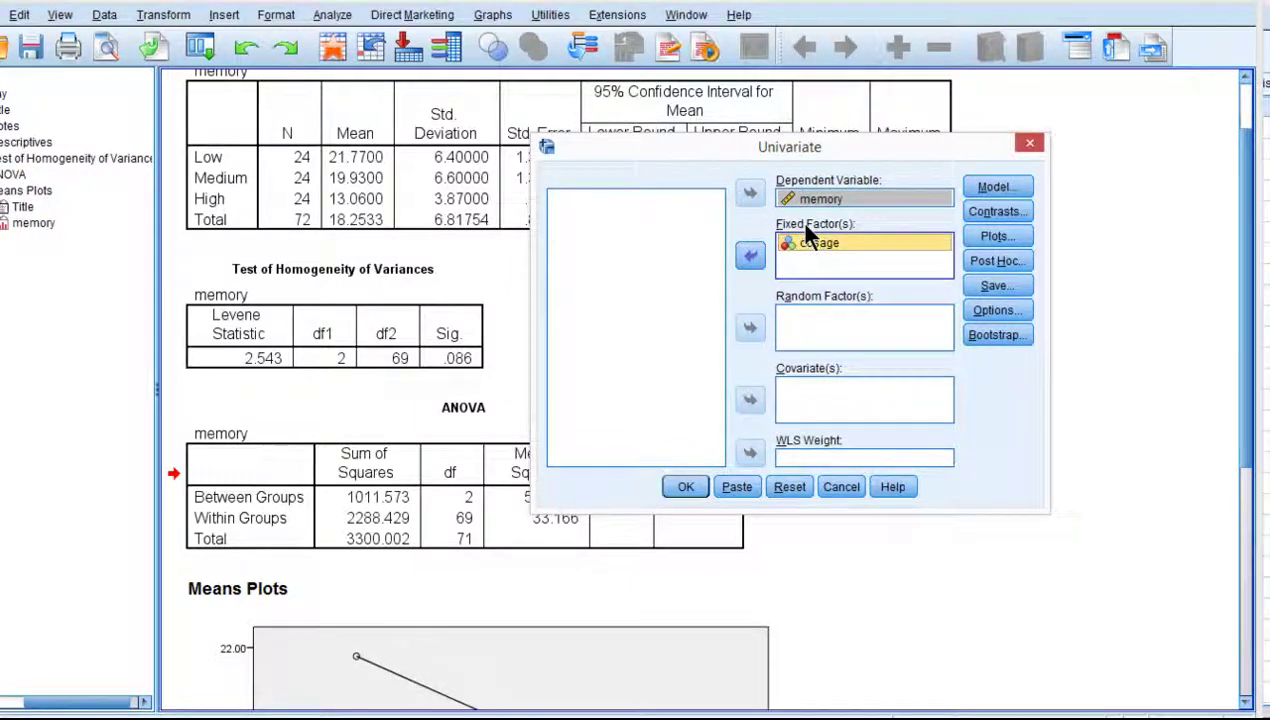
Request estimates of effect size in the Univariate options.
{"action": "left_click", "coordinate": [993, 311]}
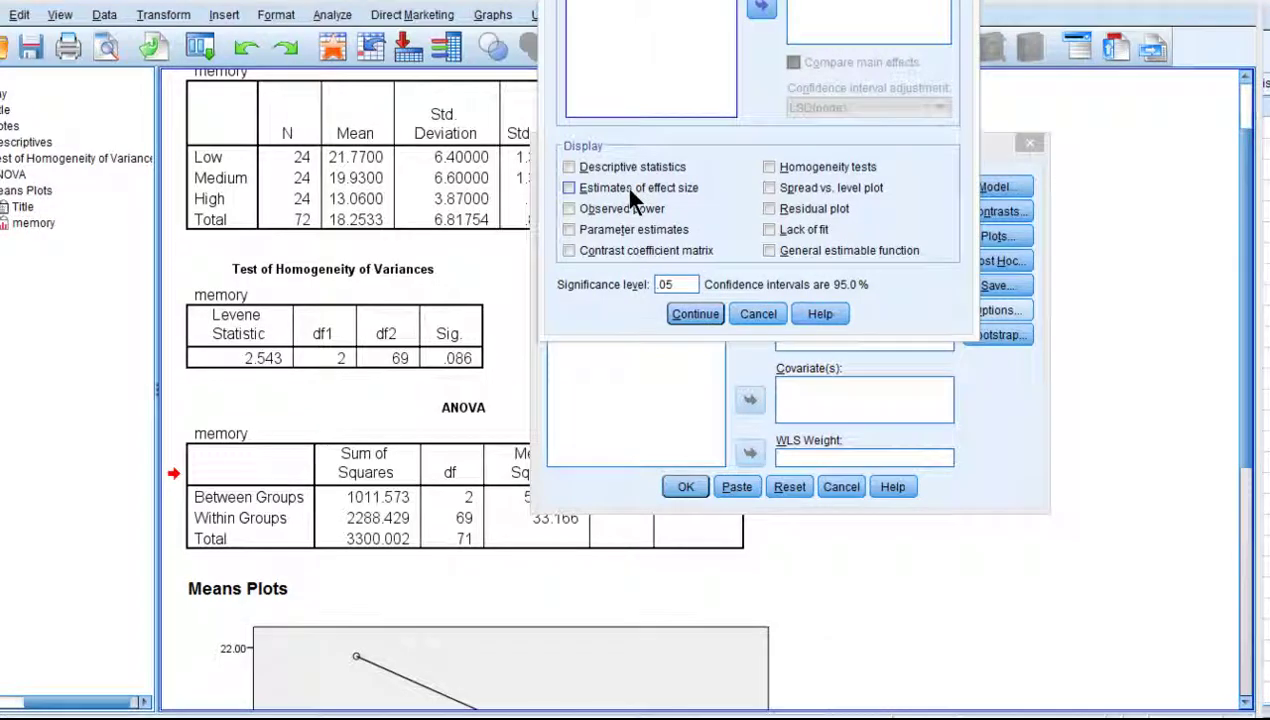
{"action": "left_click", "coordinate": [628, 190]}
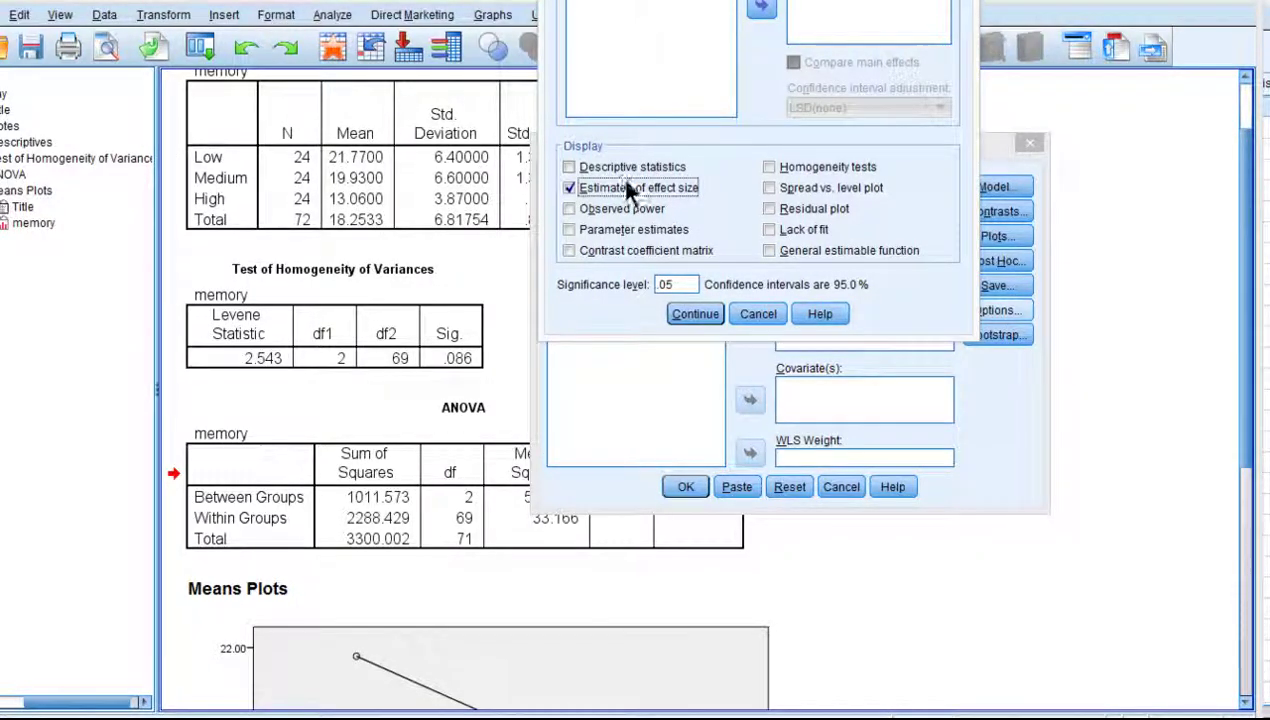
{"action": "left_click", "coordinate": [695, 318]}
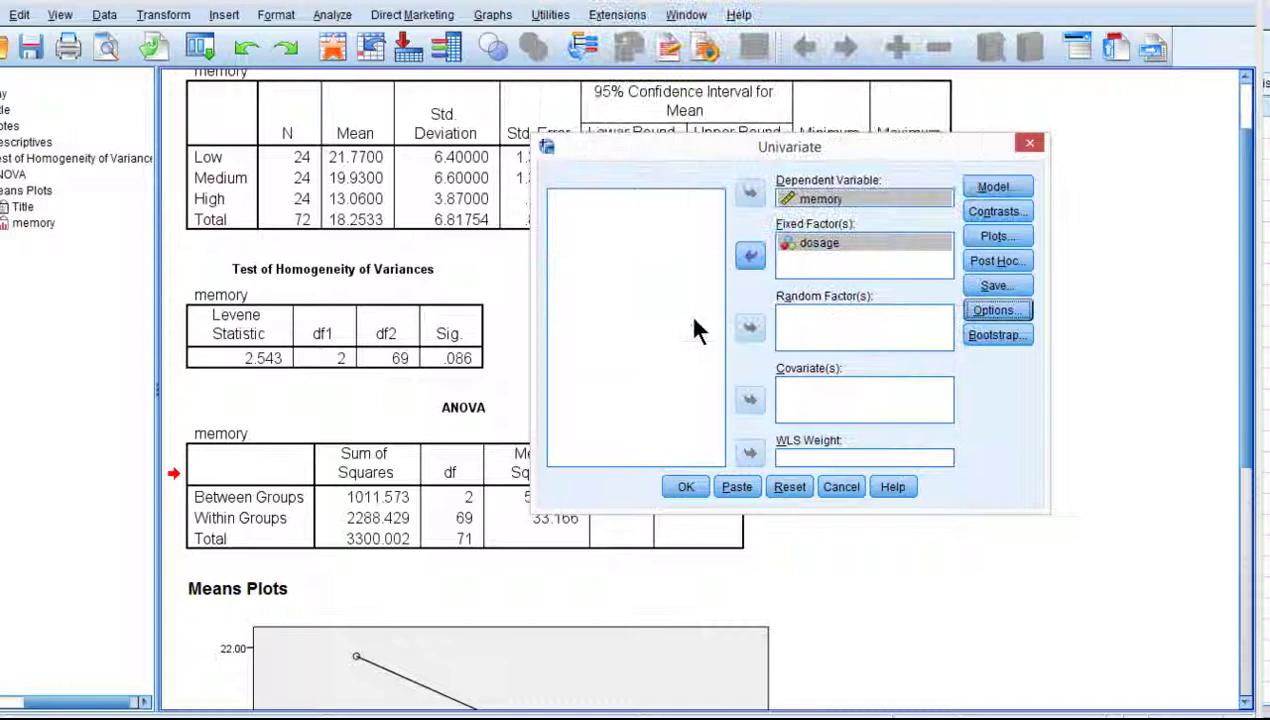
{"action": "left_click", "coordinate": [984, 311]}
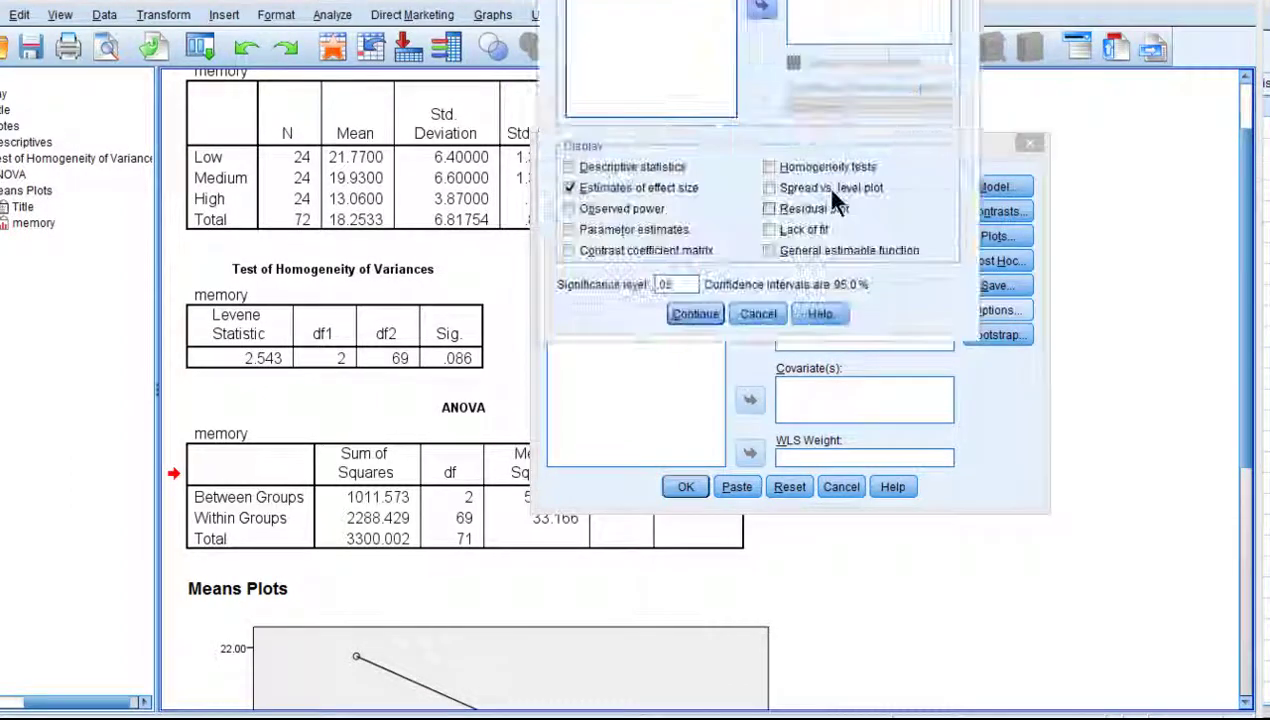
{"action": "left_click", "coordinate": [695, 314]}
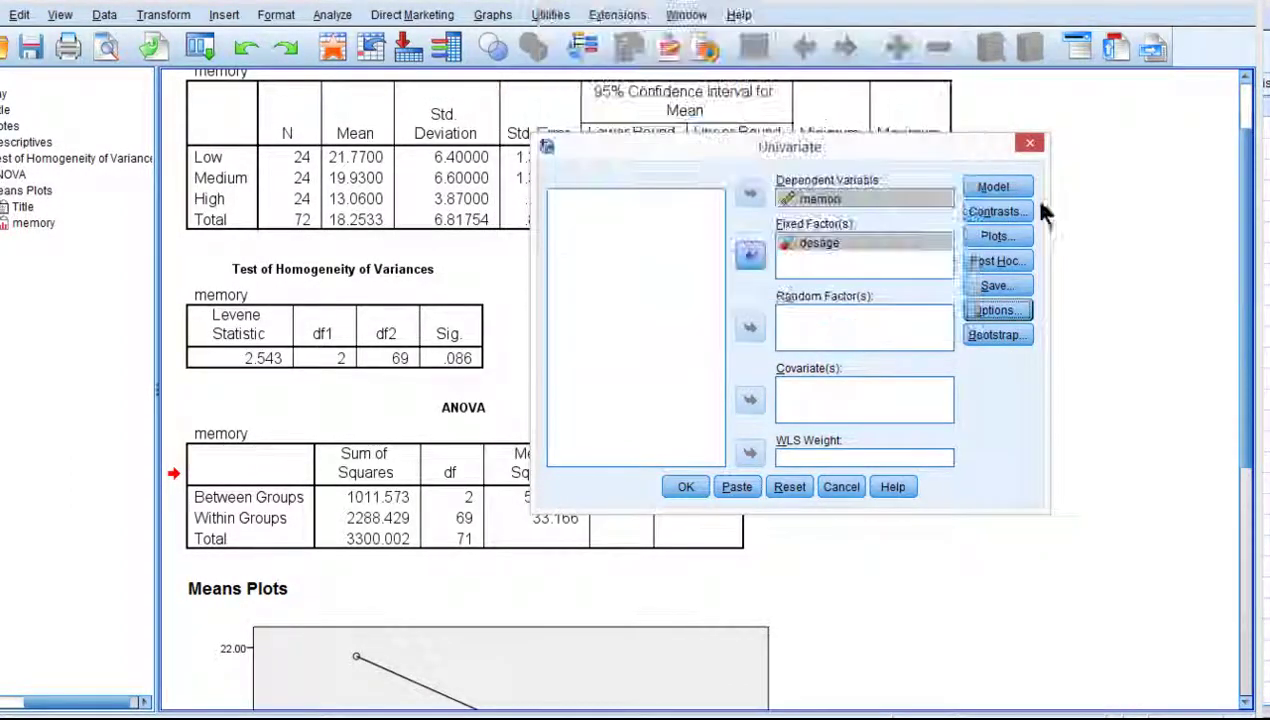
Run the univariate analysis and compare dosage's .307 partial eta squared with Calculator's 0.30654.
{"action": "left_click", "coordinate": [681, 484]}
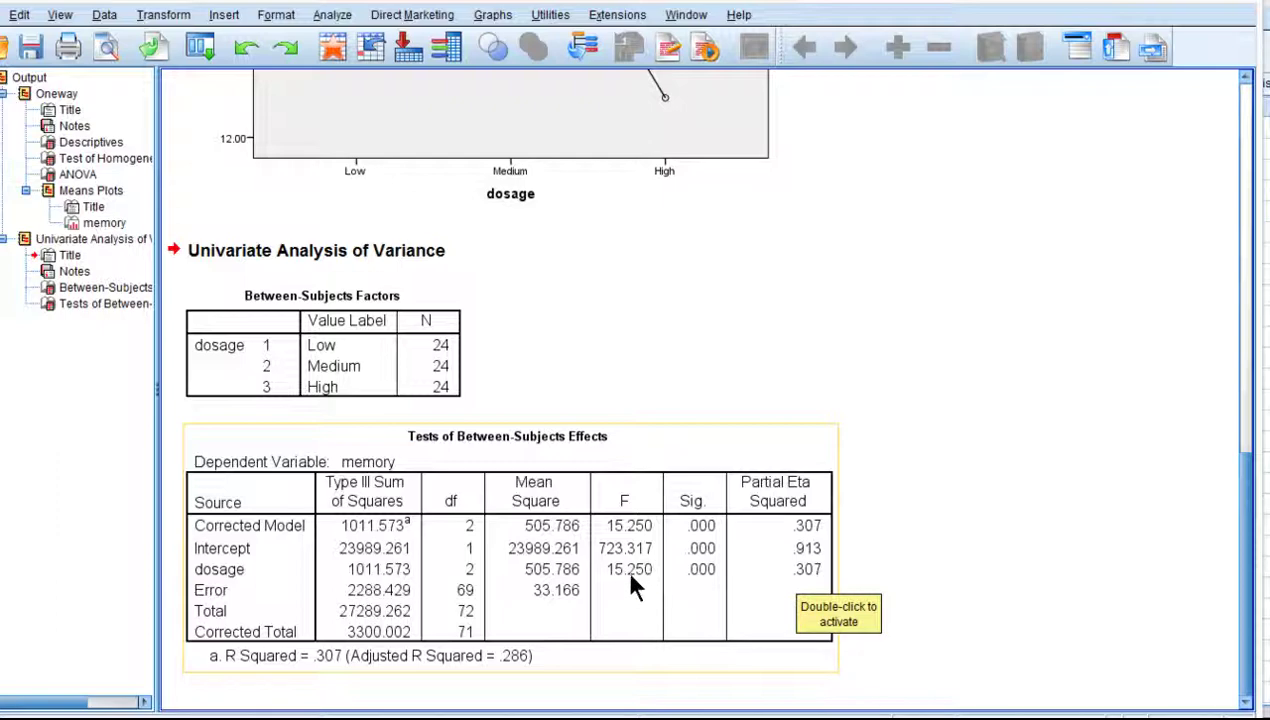
{"action": "scroll", "coordinate": [622, 563], "scroll_direction": "up", "scroll_amount": 10}
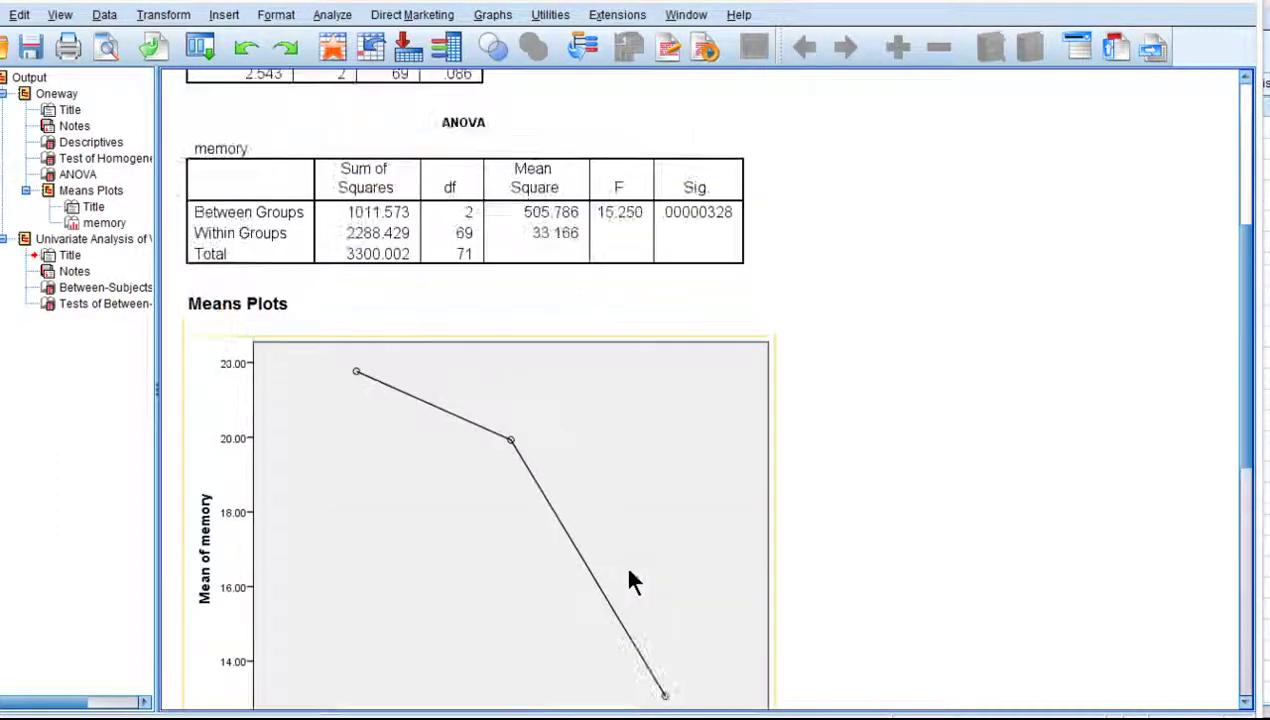
{"action": "scroll", "coordinate": [658, 422], "scroll_direction": "down", "scroll_amount": 10}
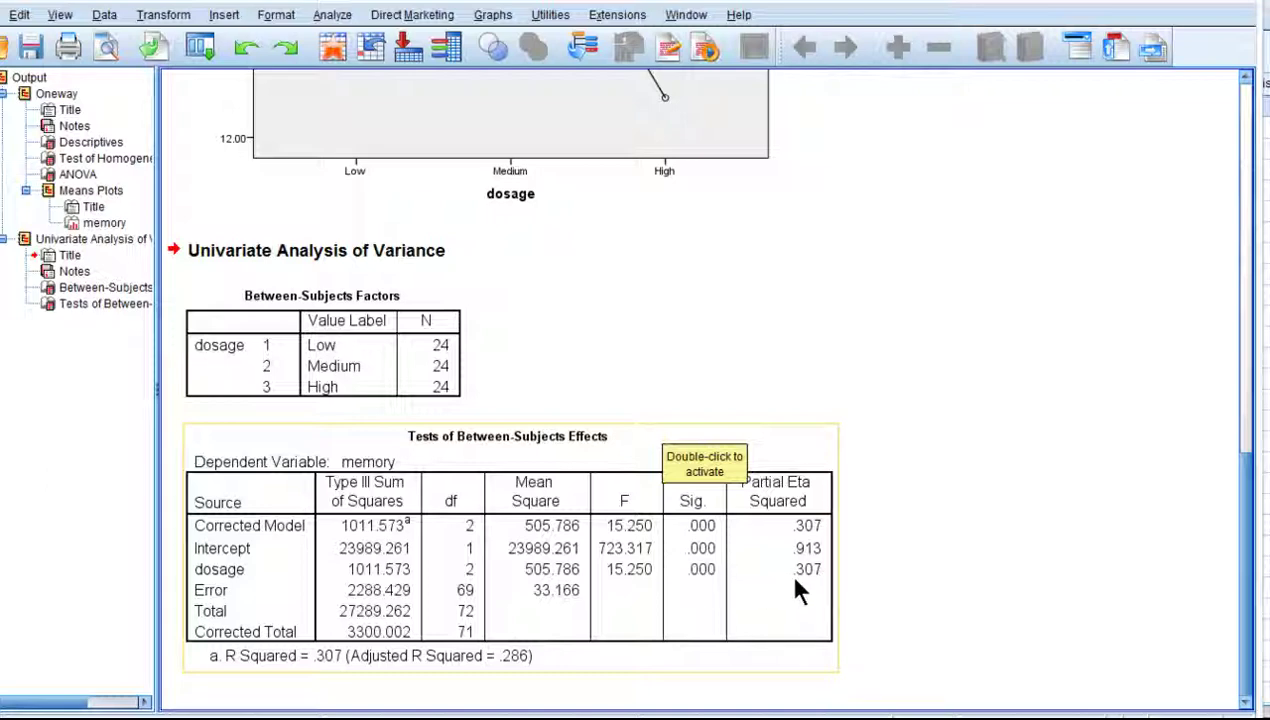
{"action": "key", "text": "alt+Tab"}
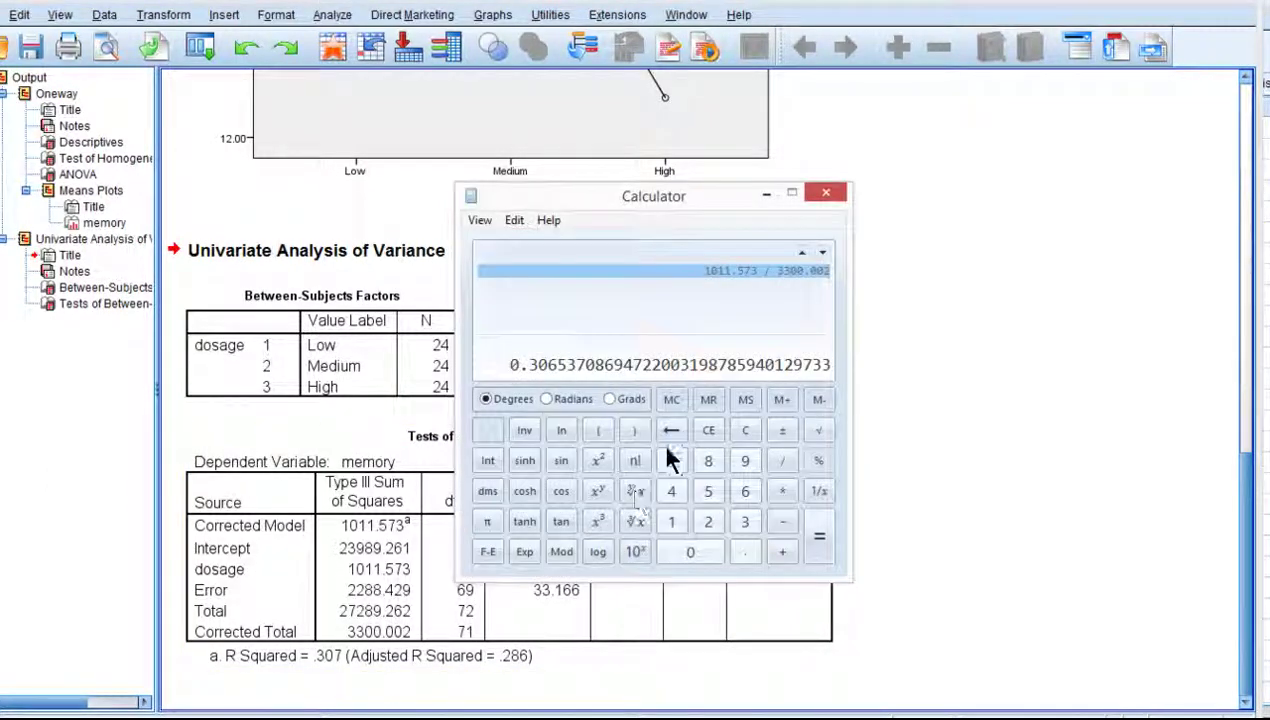
{"action": "left_click_drag", "start_coordinate": [639, 195], "coordinate": [891, 123]}
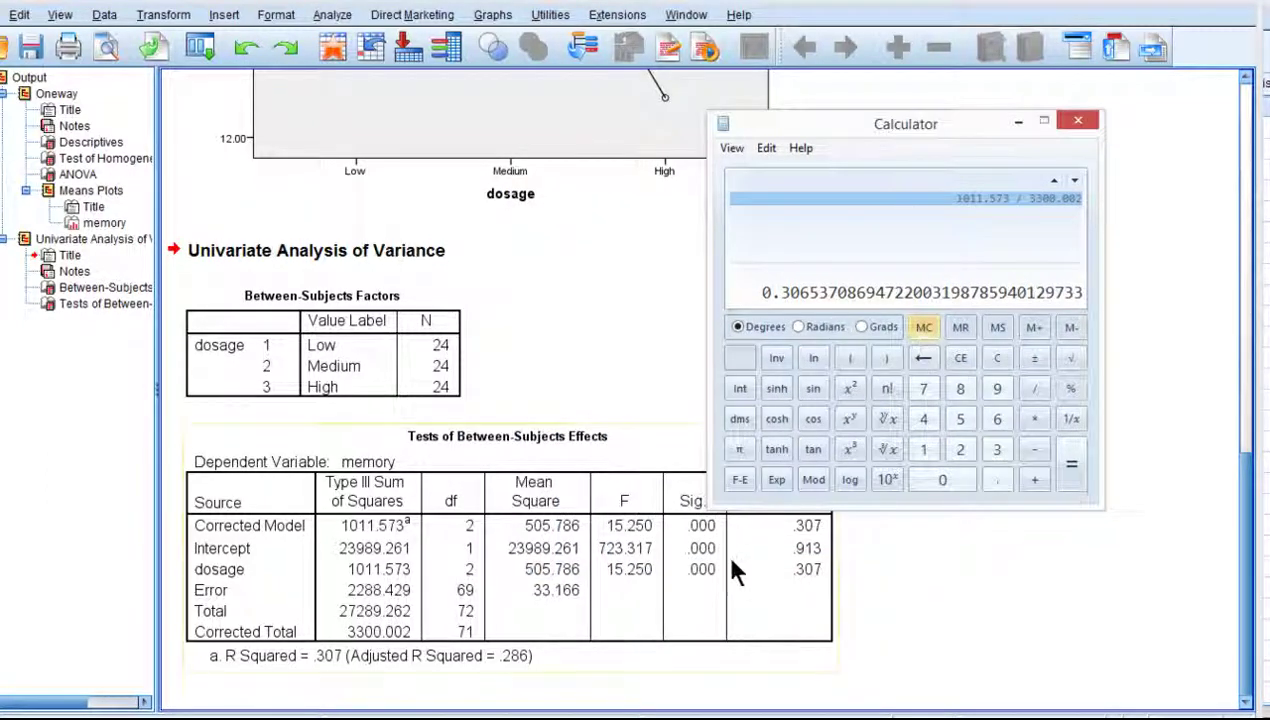
{"action": "left_click", "coordinate": [1016, 123]}
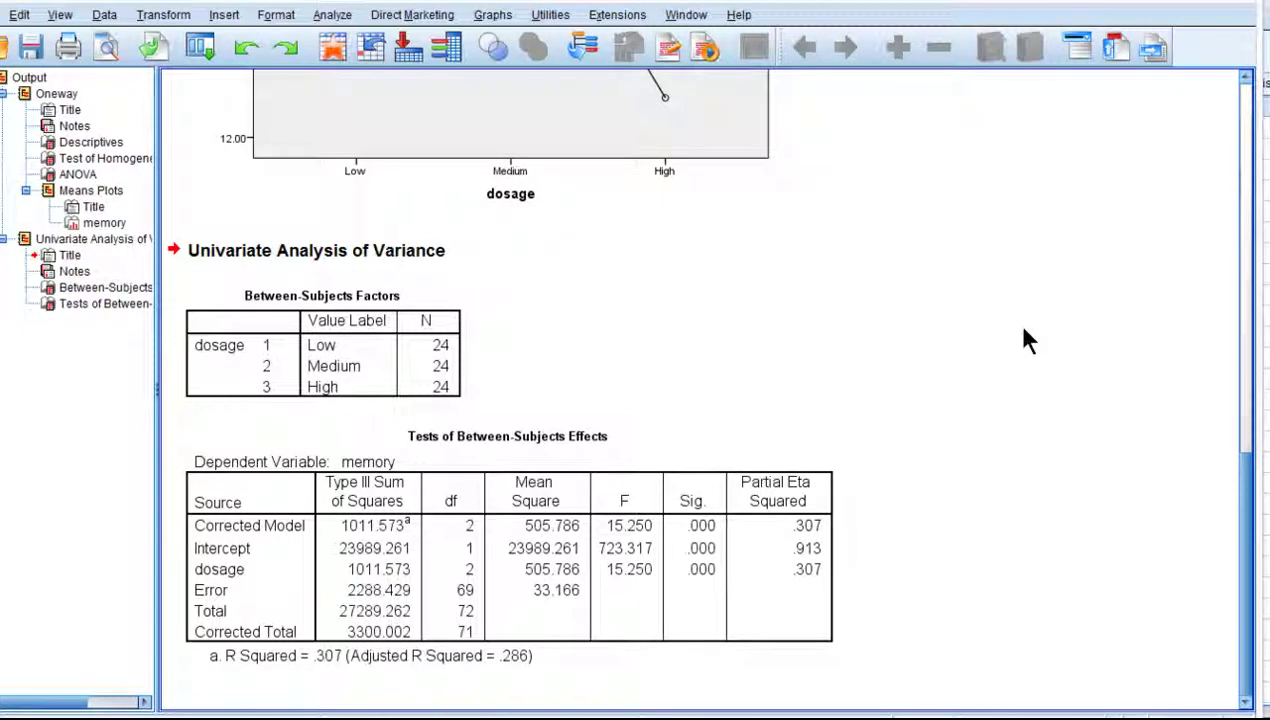